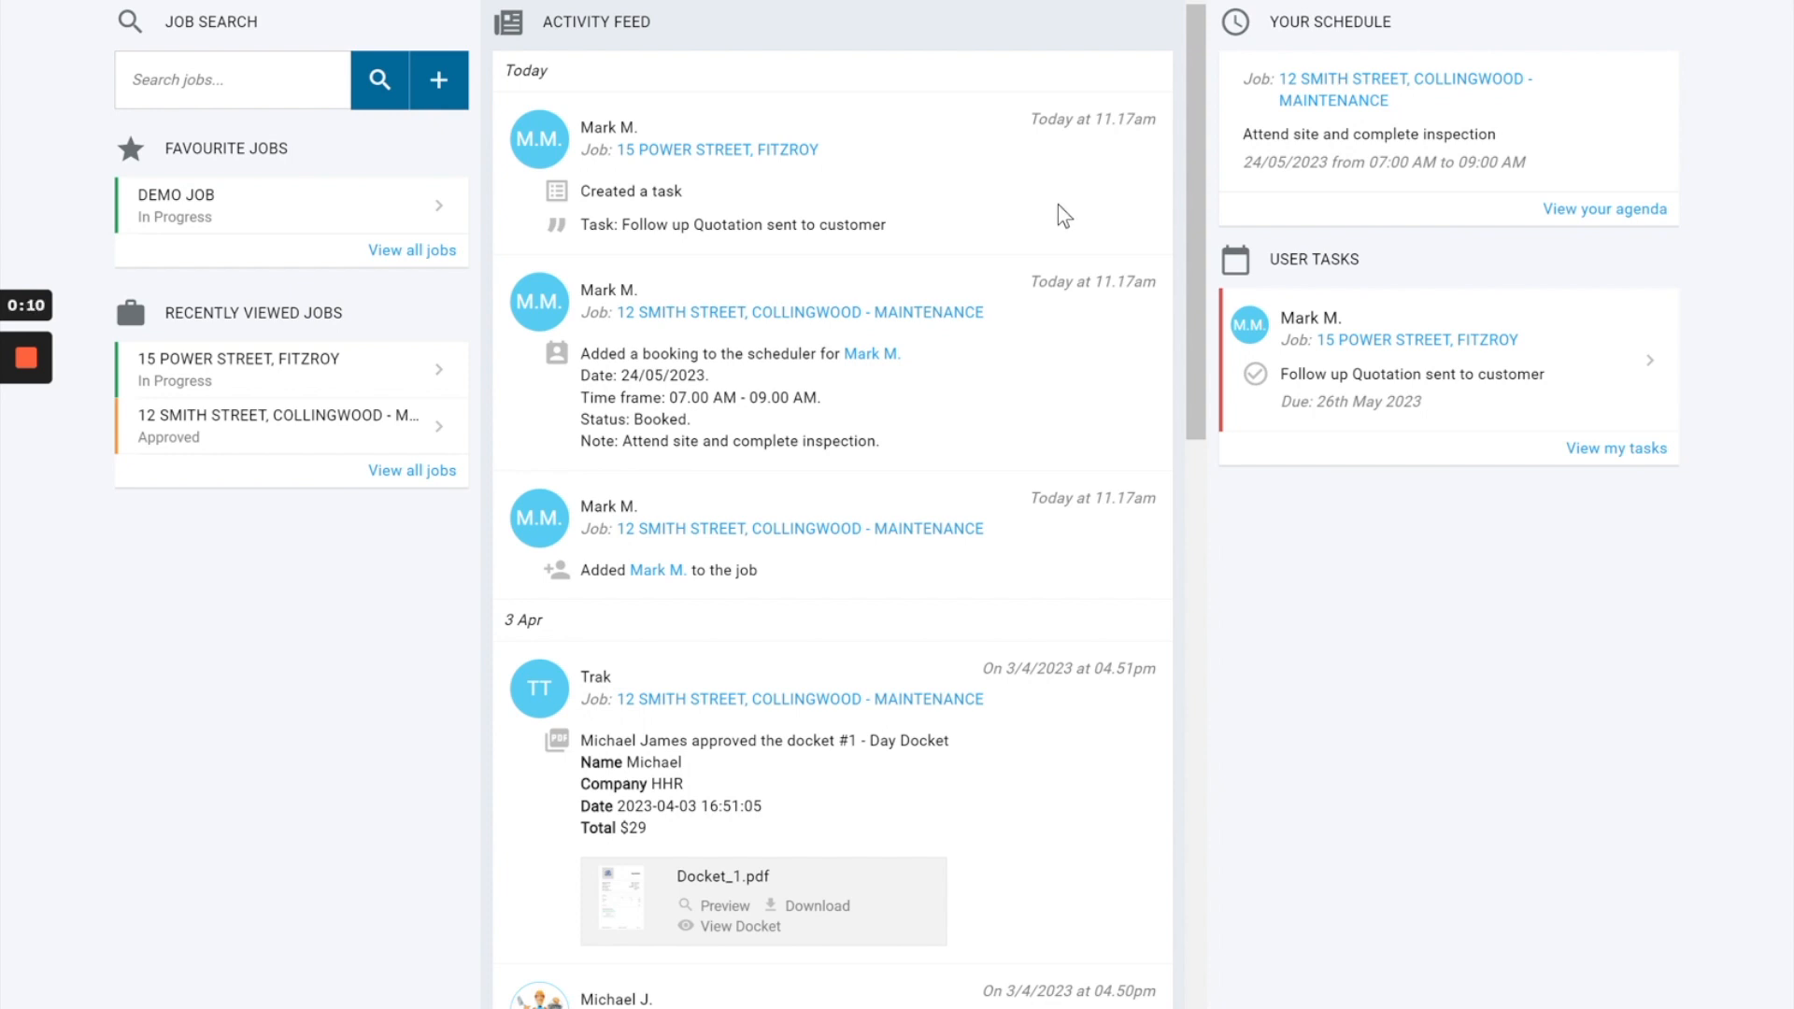
Open the full Jobs list from the dashboard.
{"action": "mouse_move", "coordinate": [1045, 2]}
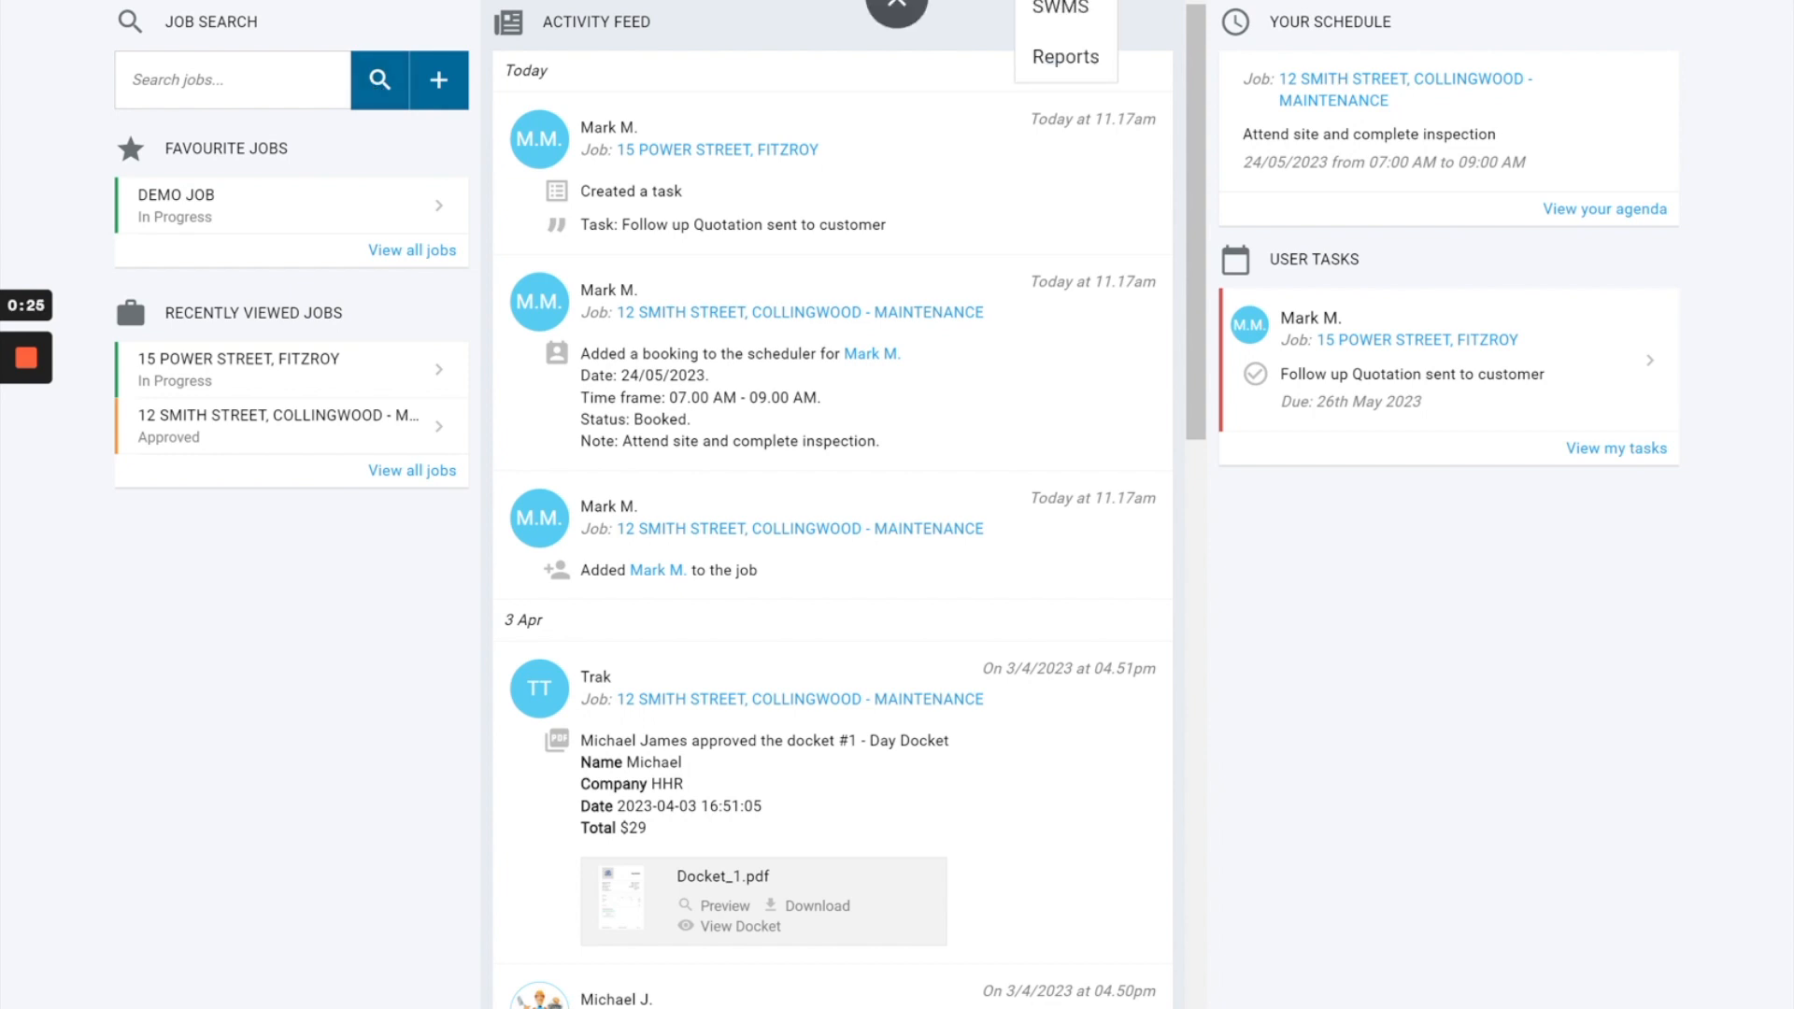
{"action": "left_click", "coordinate": [1039, 1]}
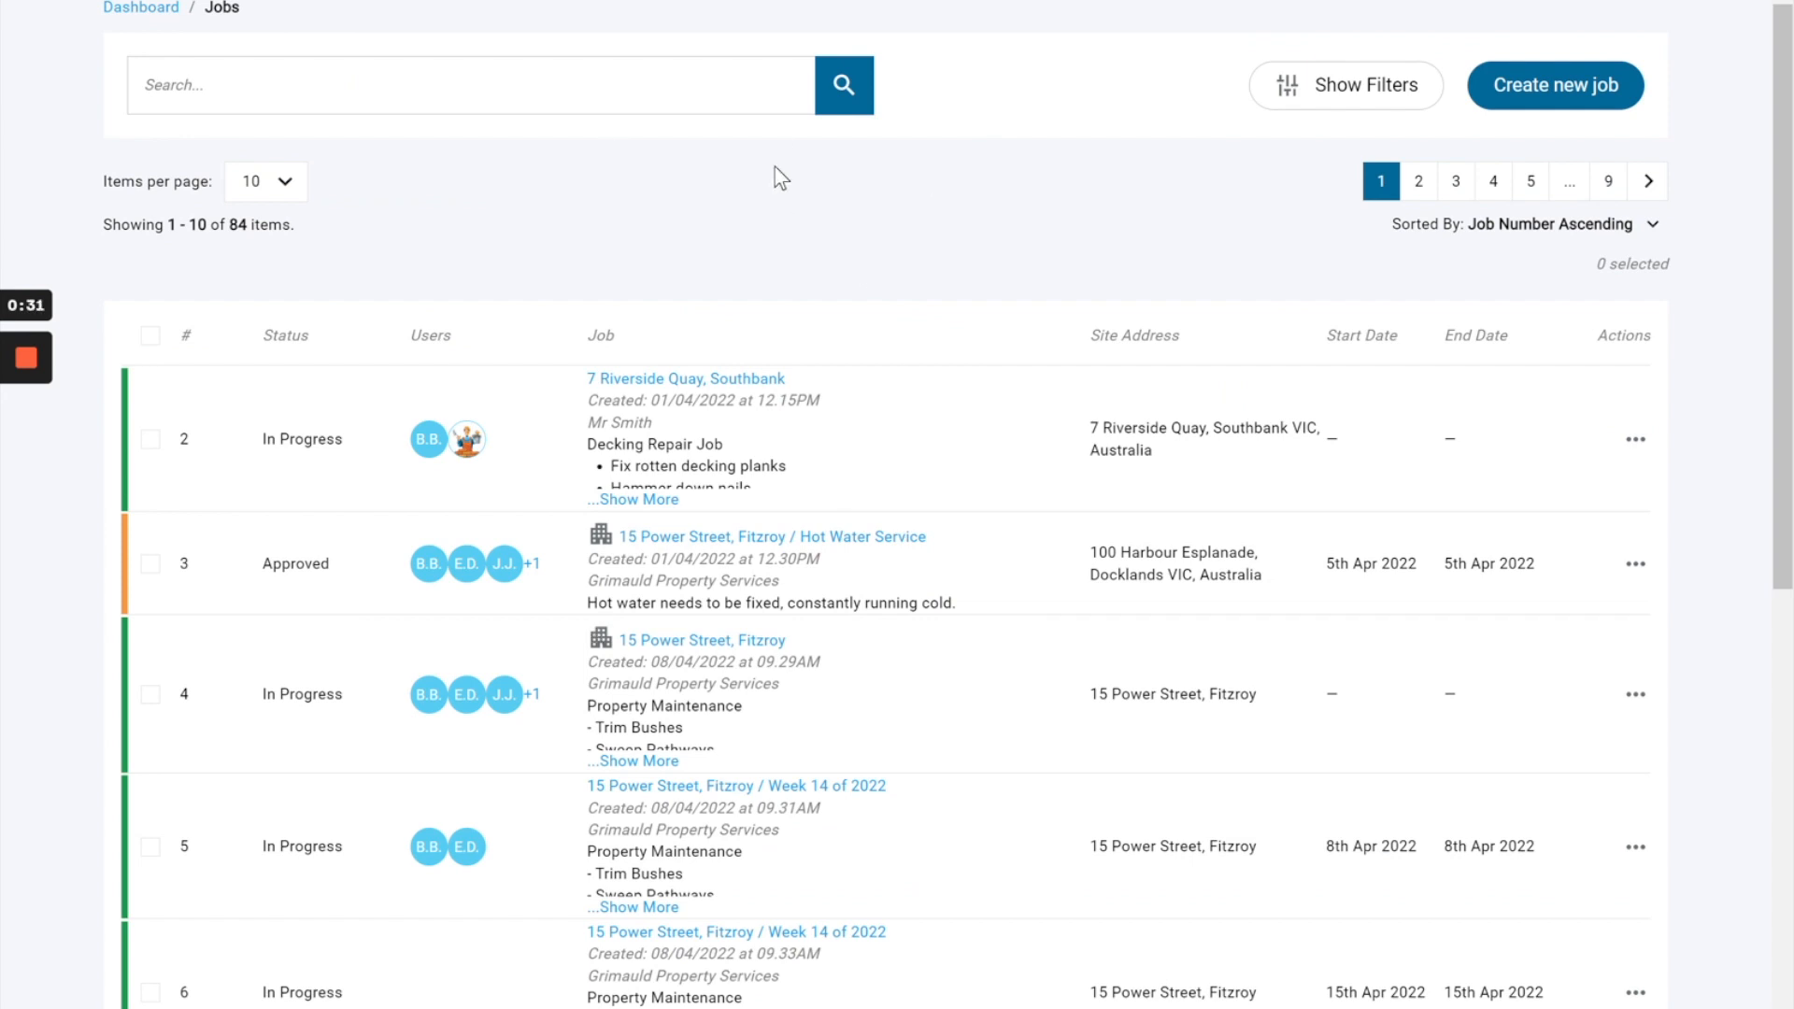
Examine the job list's item count, number, Users and Job columns, and the actions offered for job 2.
{"action": "left_click_drag", "start_coordinate": [113, 225], "coordinate": [305, 231]}
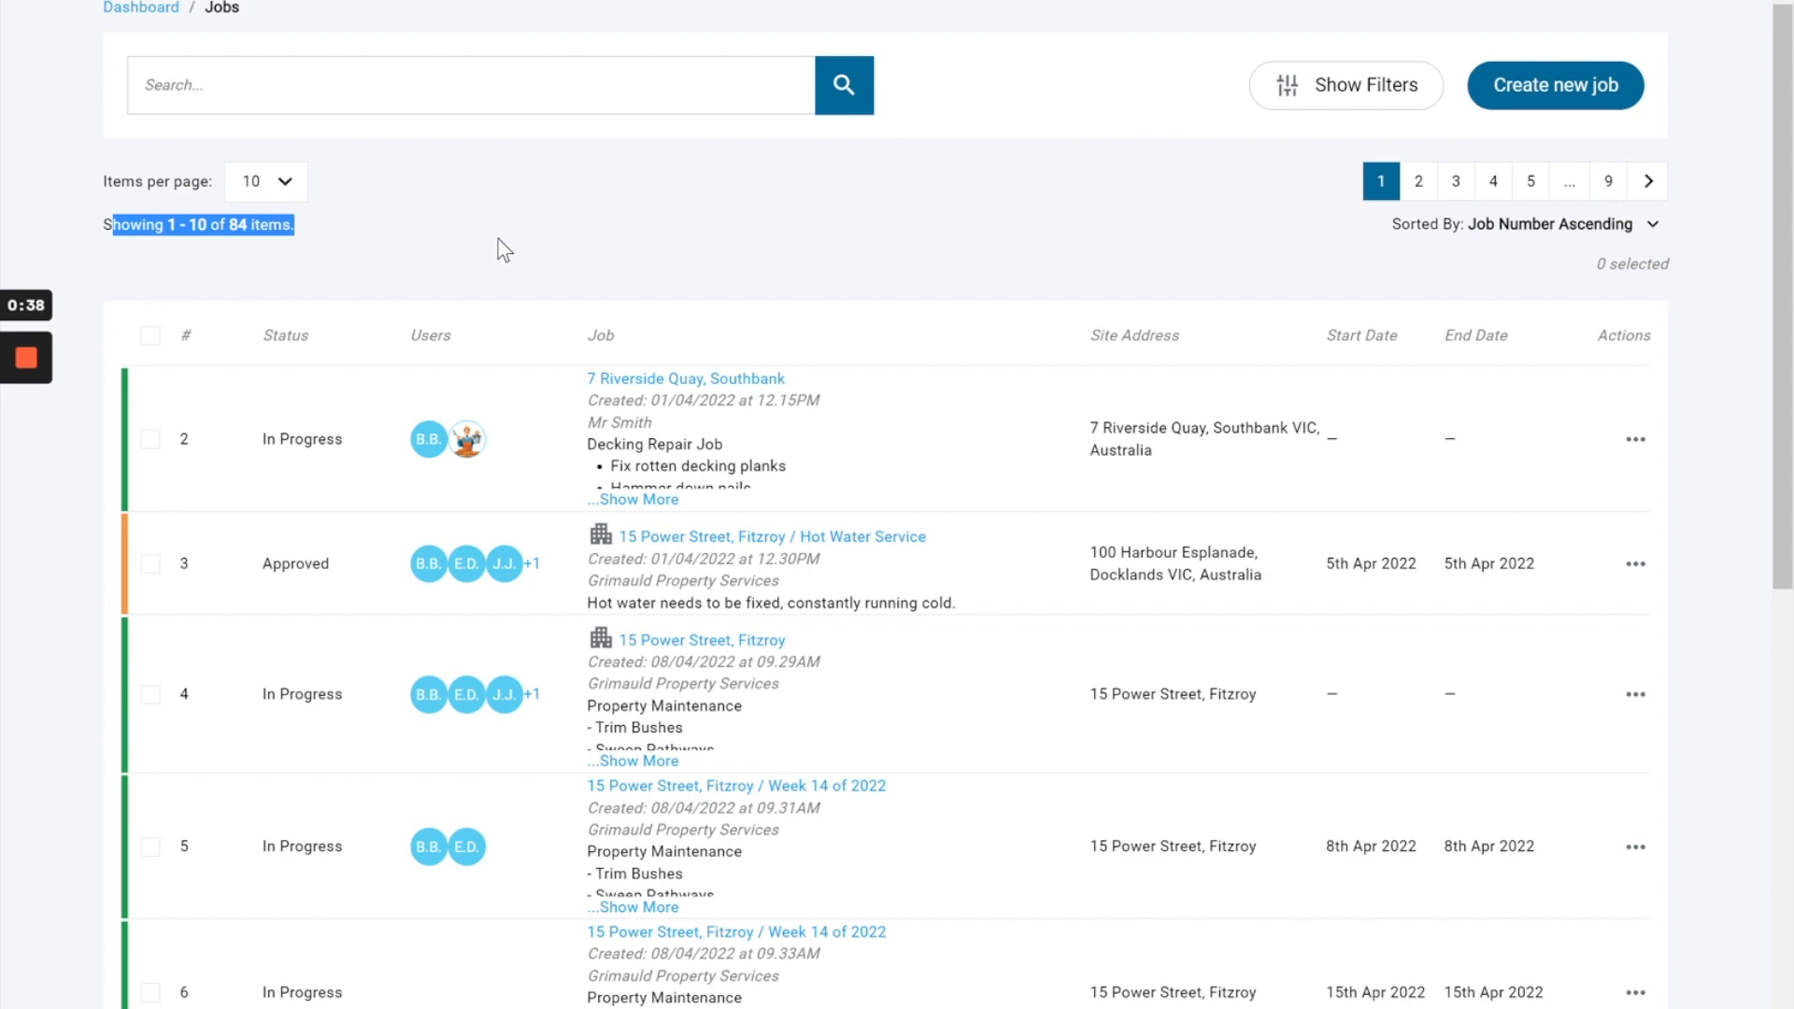
{"action": "double_click", "coordinate": [185, 439]}
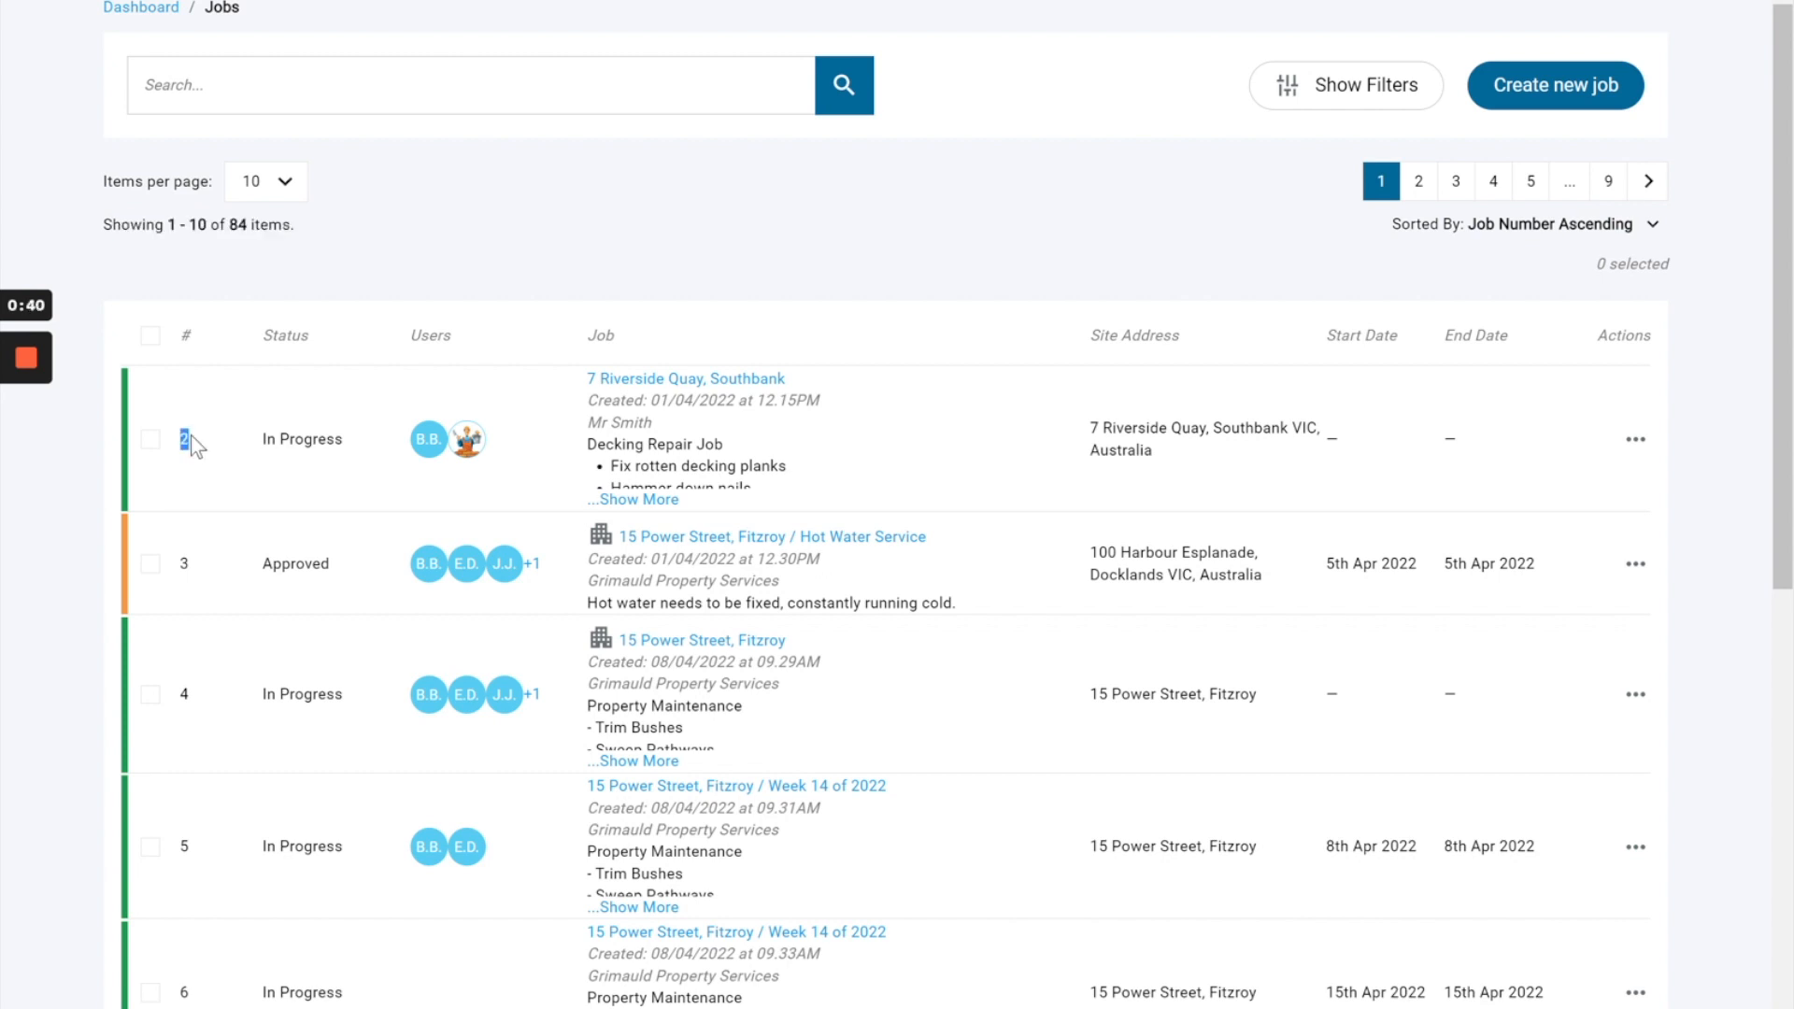
{"action": "left_click_drag", "start_coordinate": [185, 439], "coordinate": [245, 448]}
{"action": "double_click", "coordinate": [413, 336]}
{"action": "left_click_drag", "start_coordinate": [606, 336], "coordinate": [621, 339]}
{"action": "left_click", "coordinate": [1635, 439]}
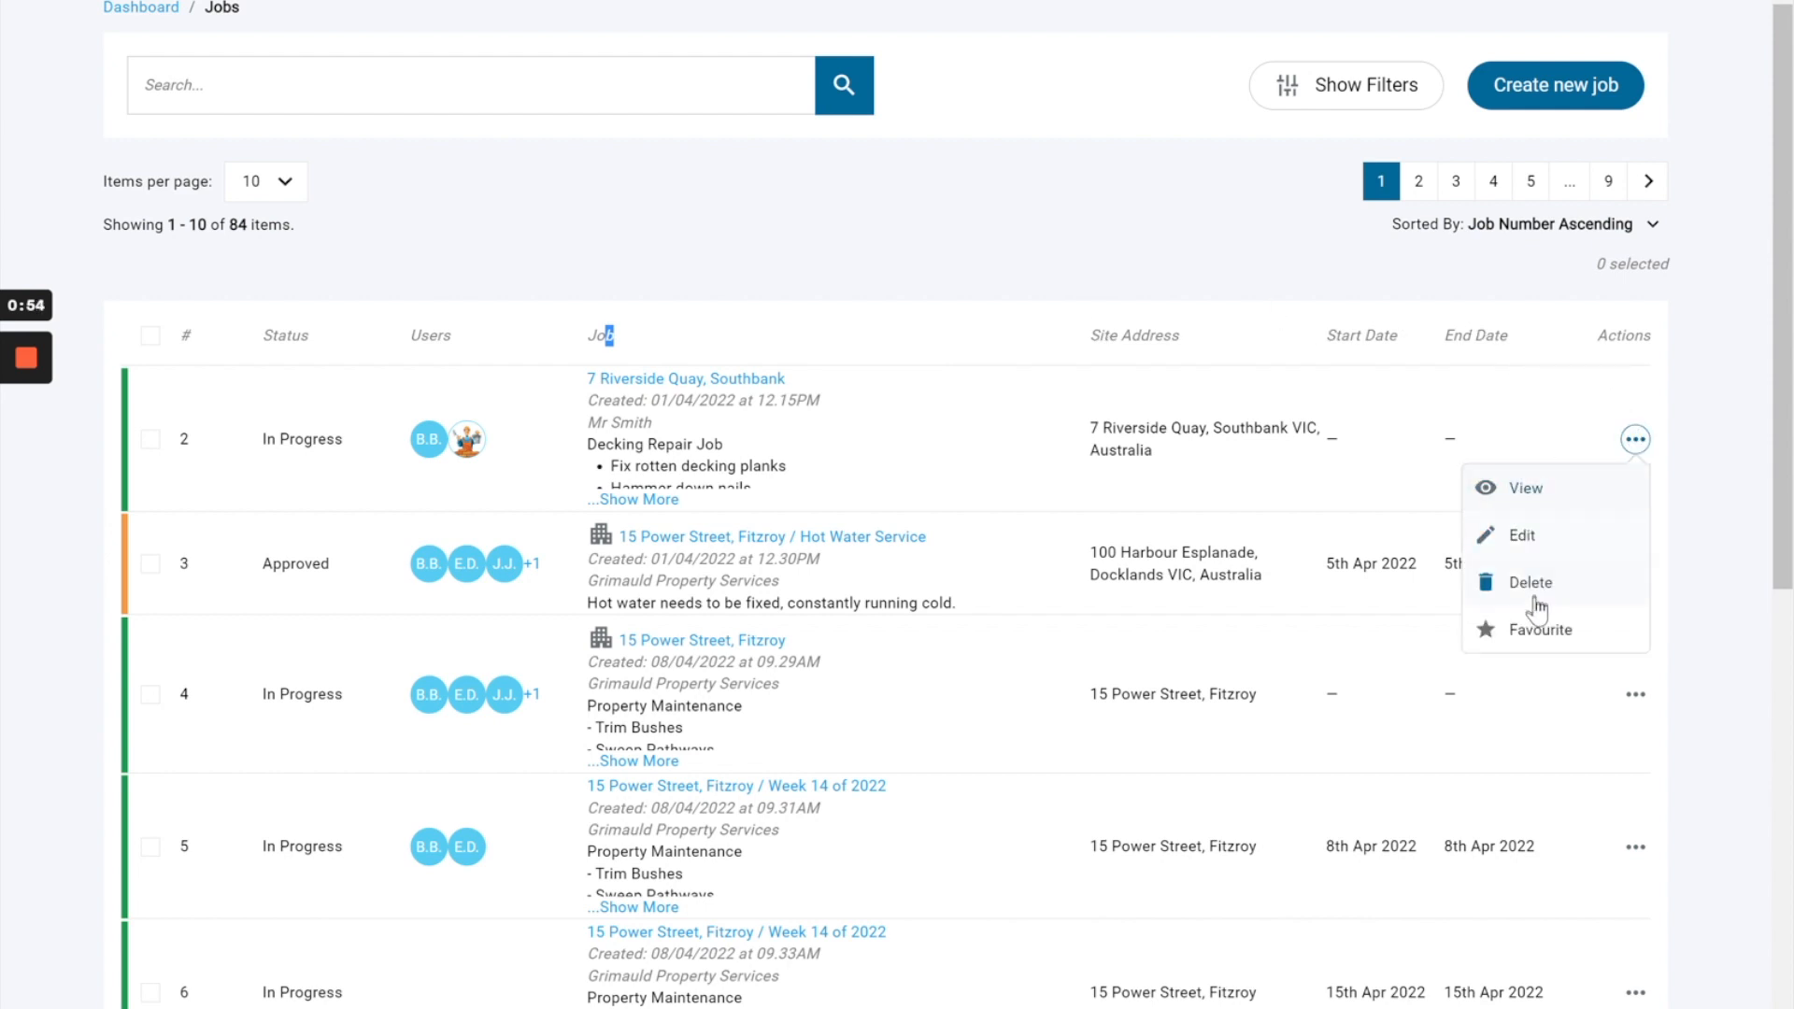
{"action": "left_click", "coordinate": [1219, 390]}
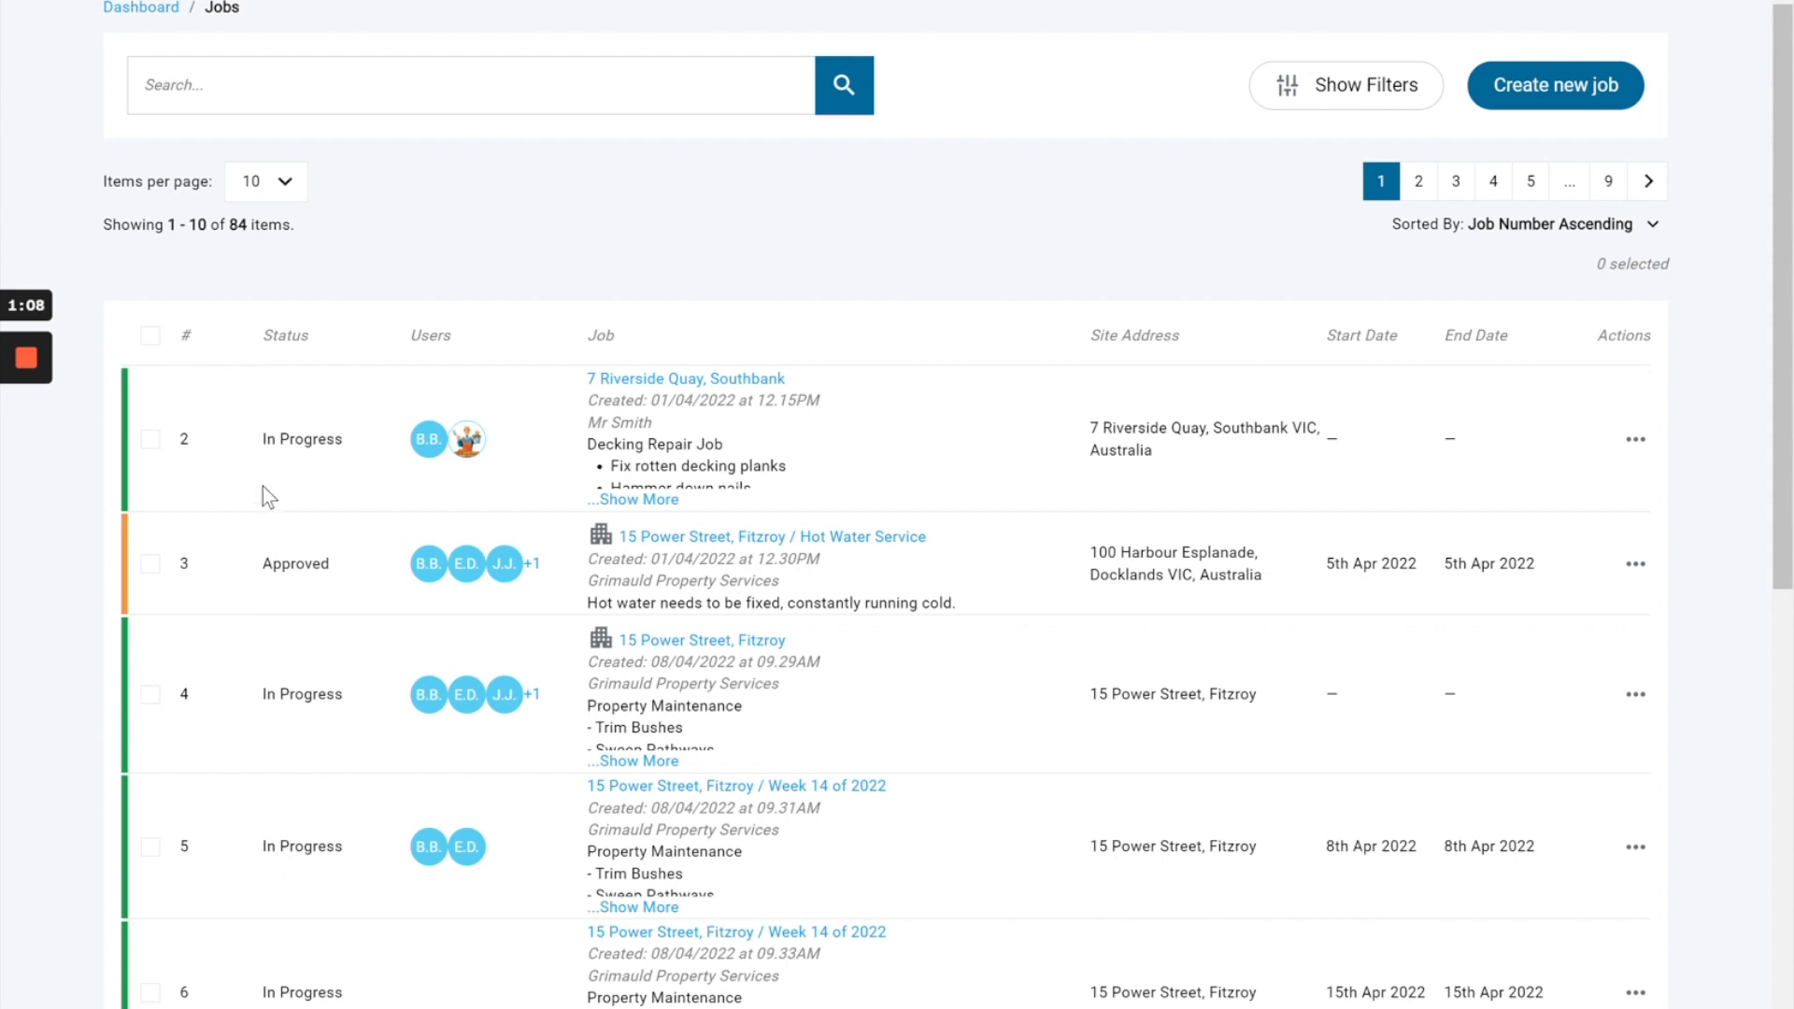
Check job 2's status and find where statuses are managed among the account settings.
{"action": "left_click_drag", "start_coordinate": [249, 449], "coordinate": [363, 446]}
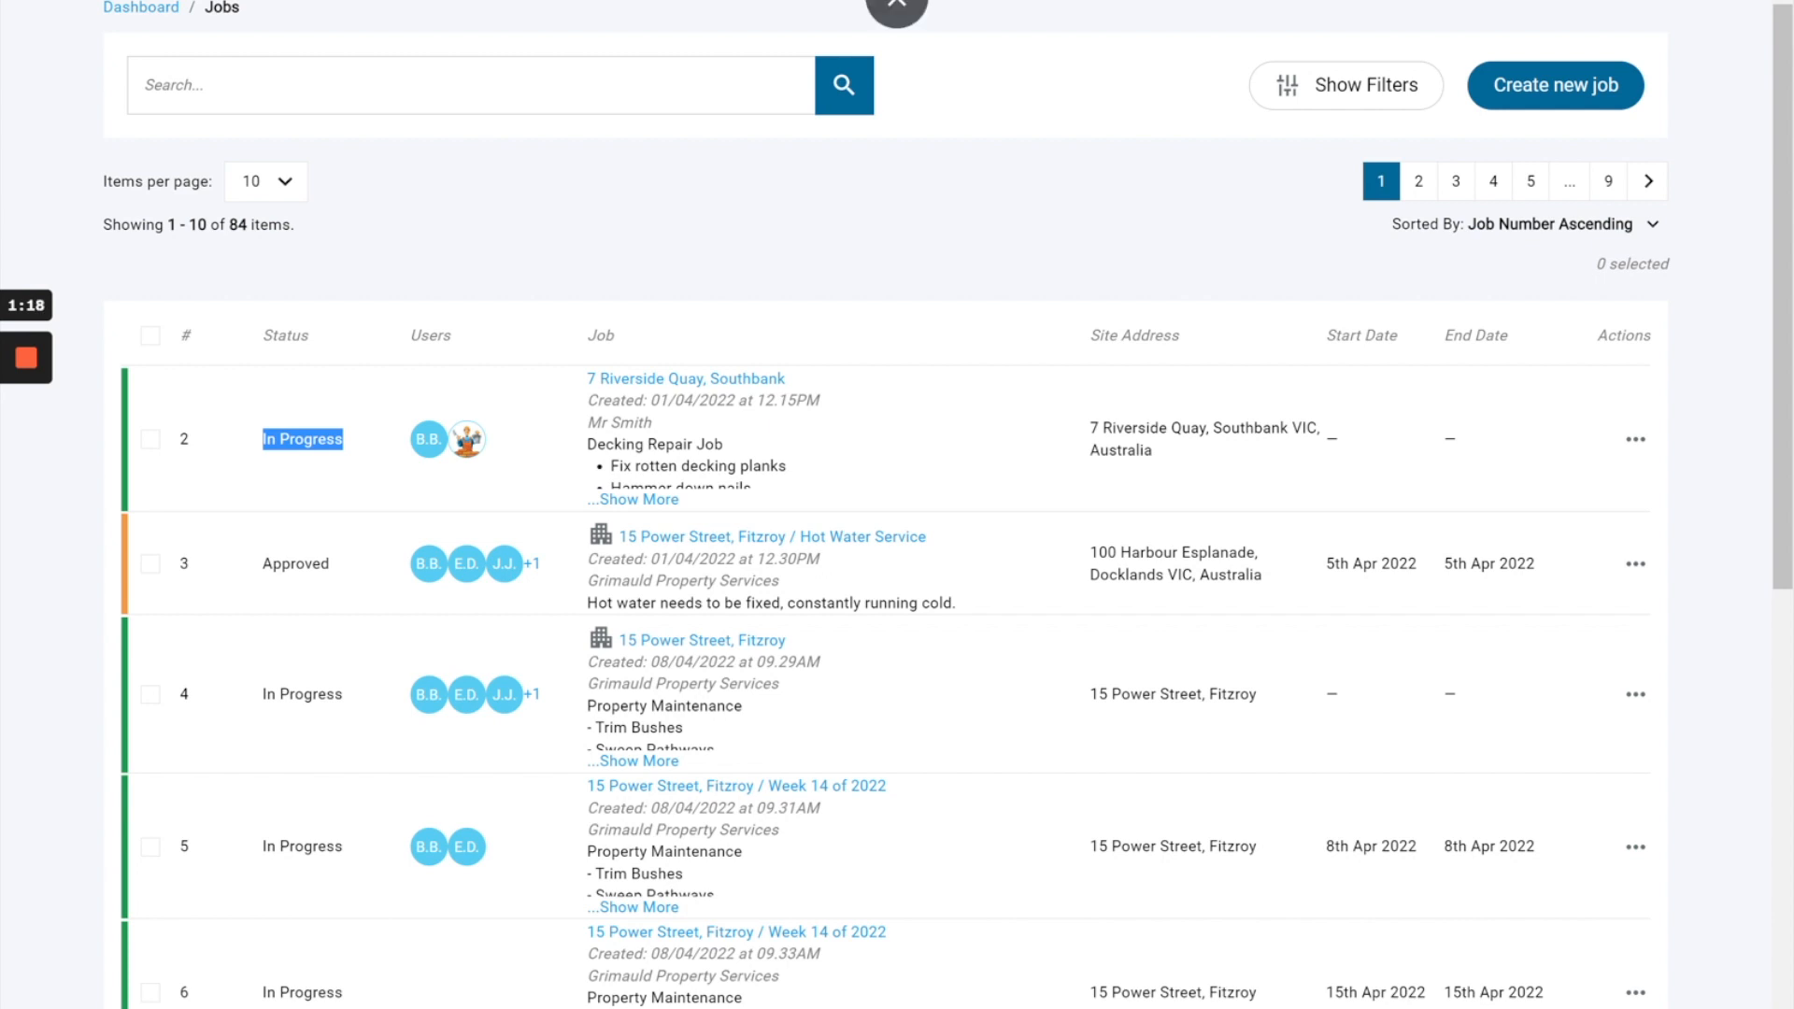
{"action": "left_click", "coordinate": [1623, 2]}
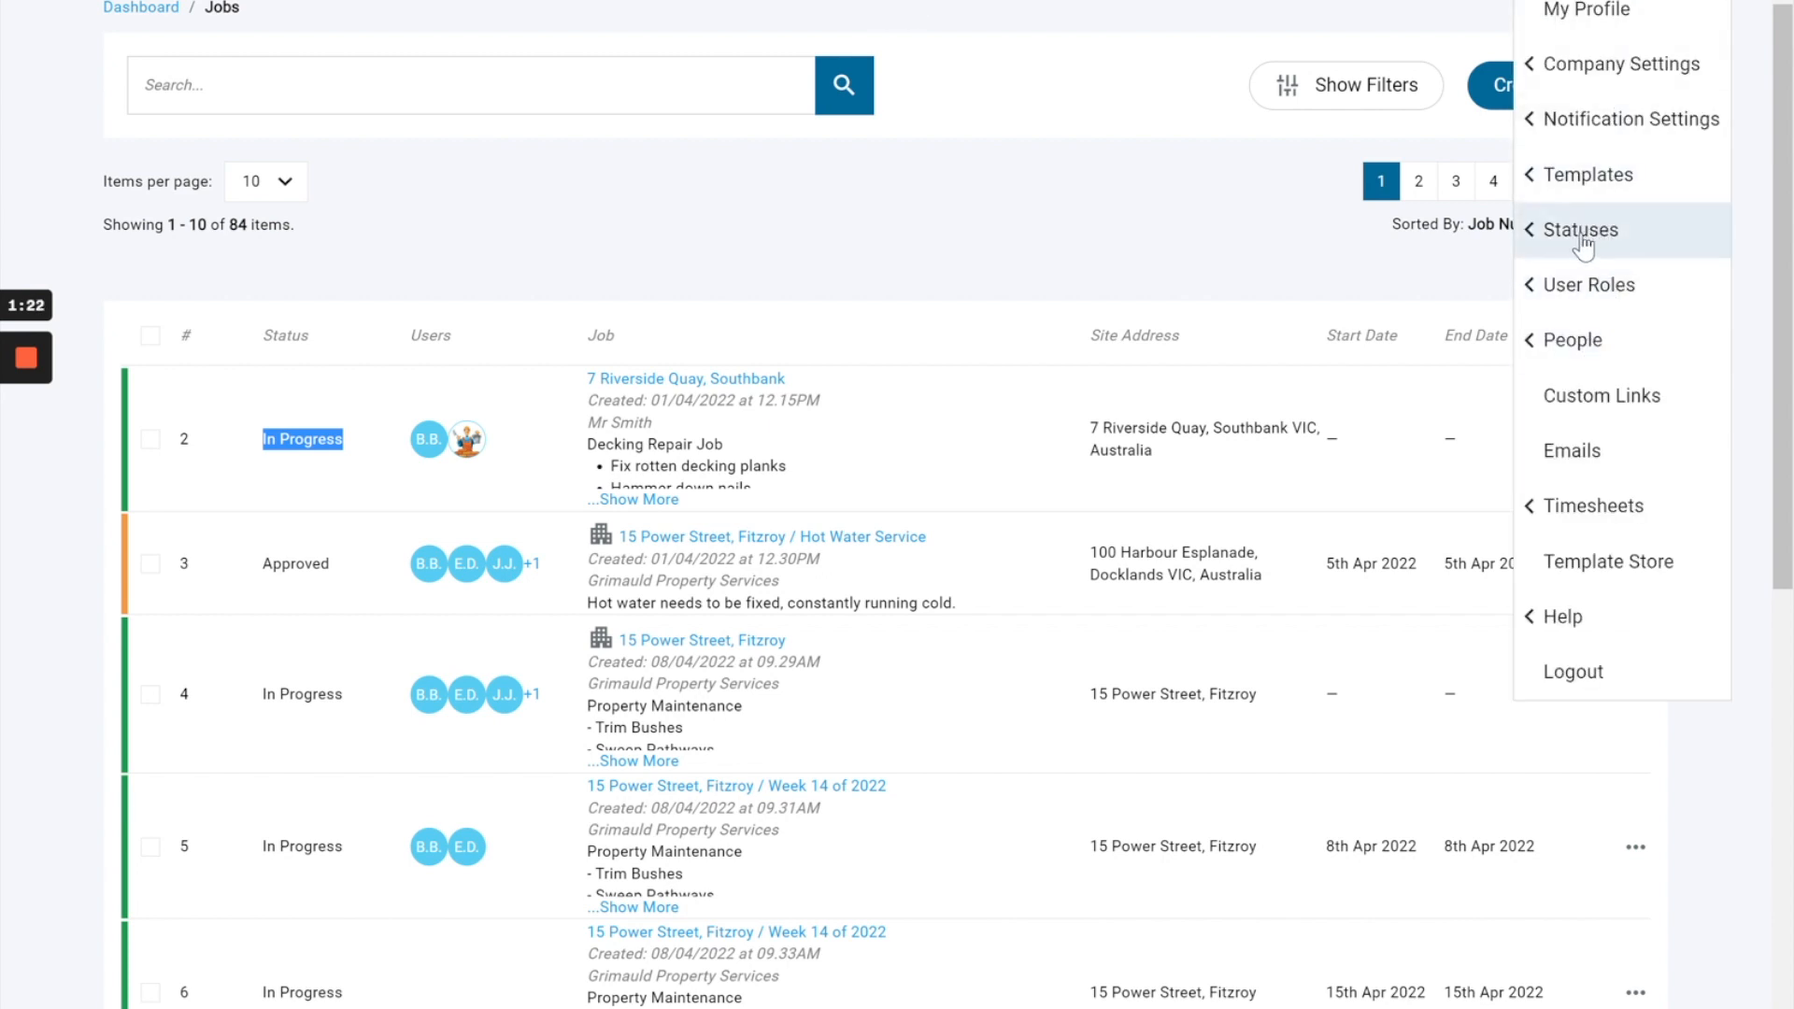
{"action": "left_click", "coordinate": [1016, 224]}
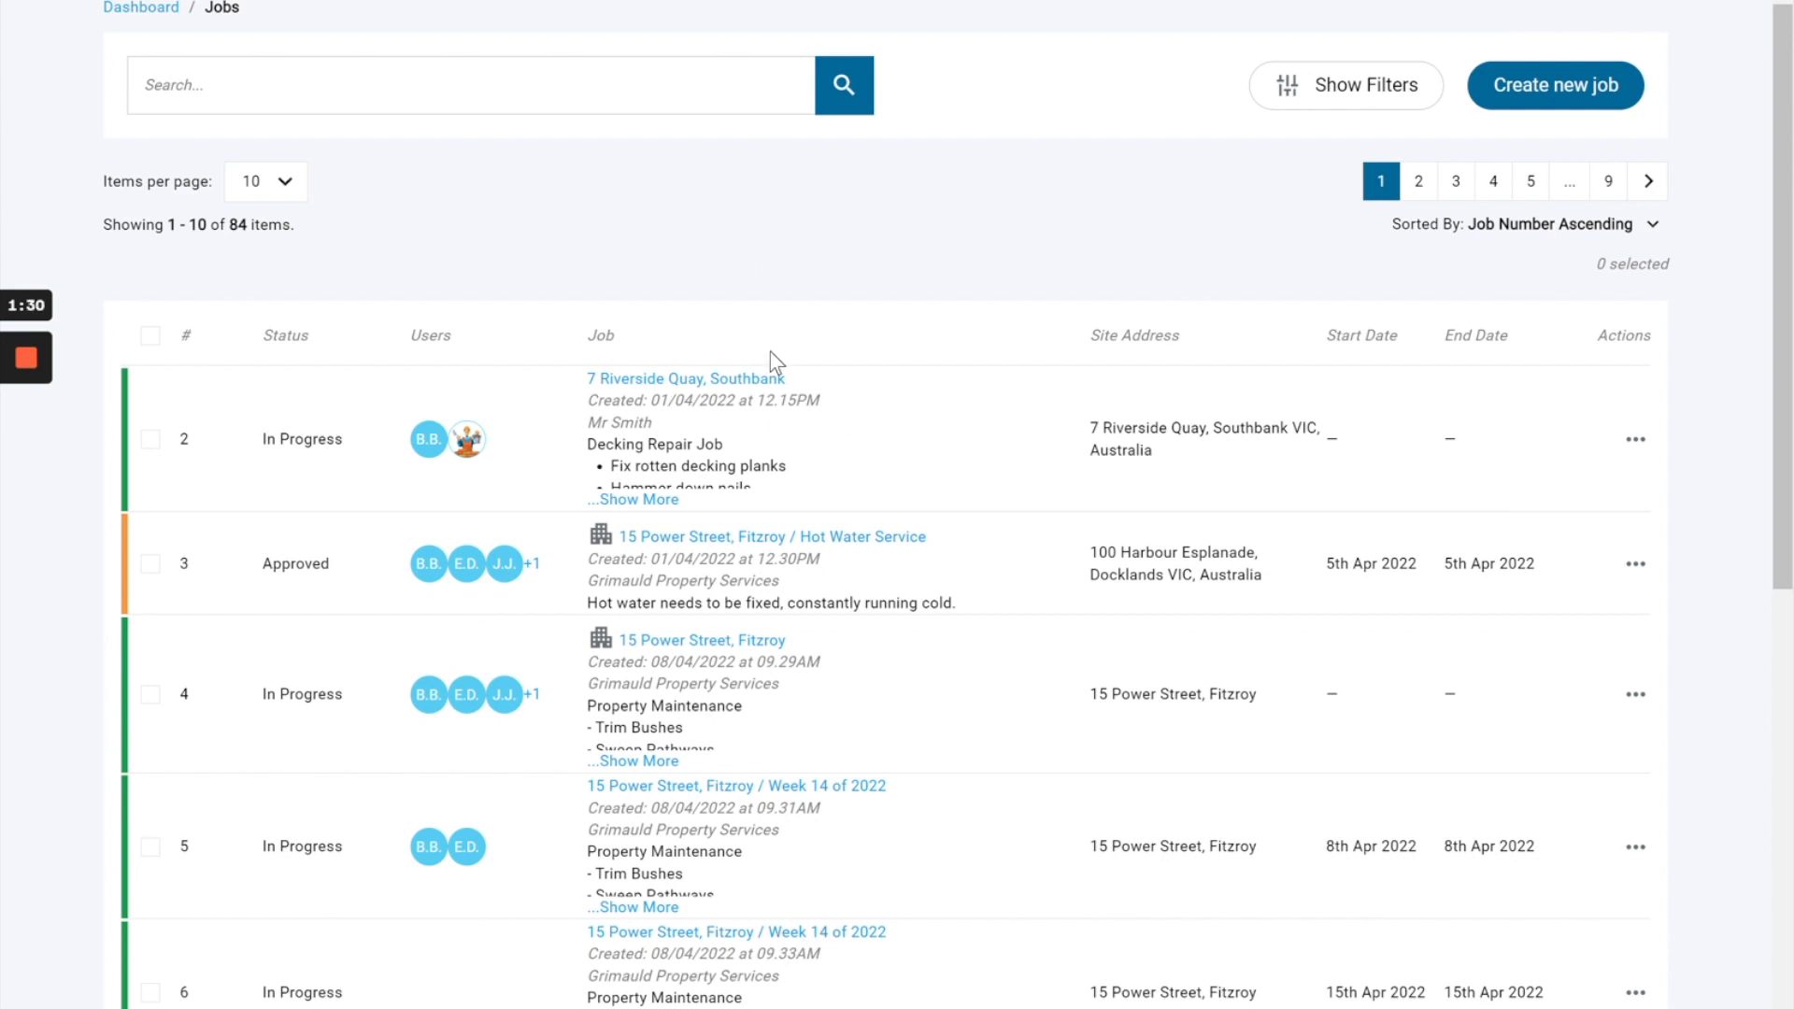
Show the job filters and apply a Status filter of Closed to the list.
{"action": "left_click", "coordinate": [1343, 97]}
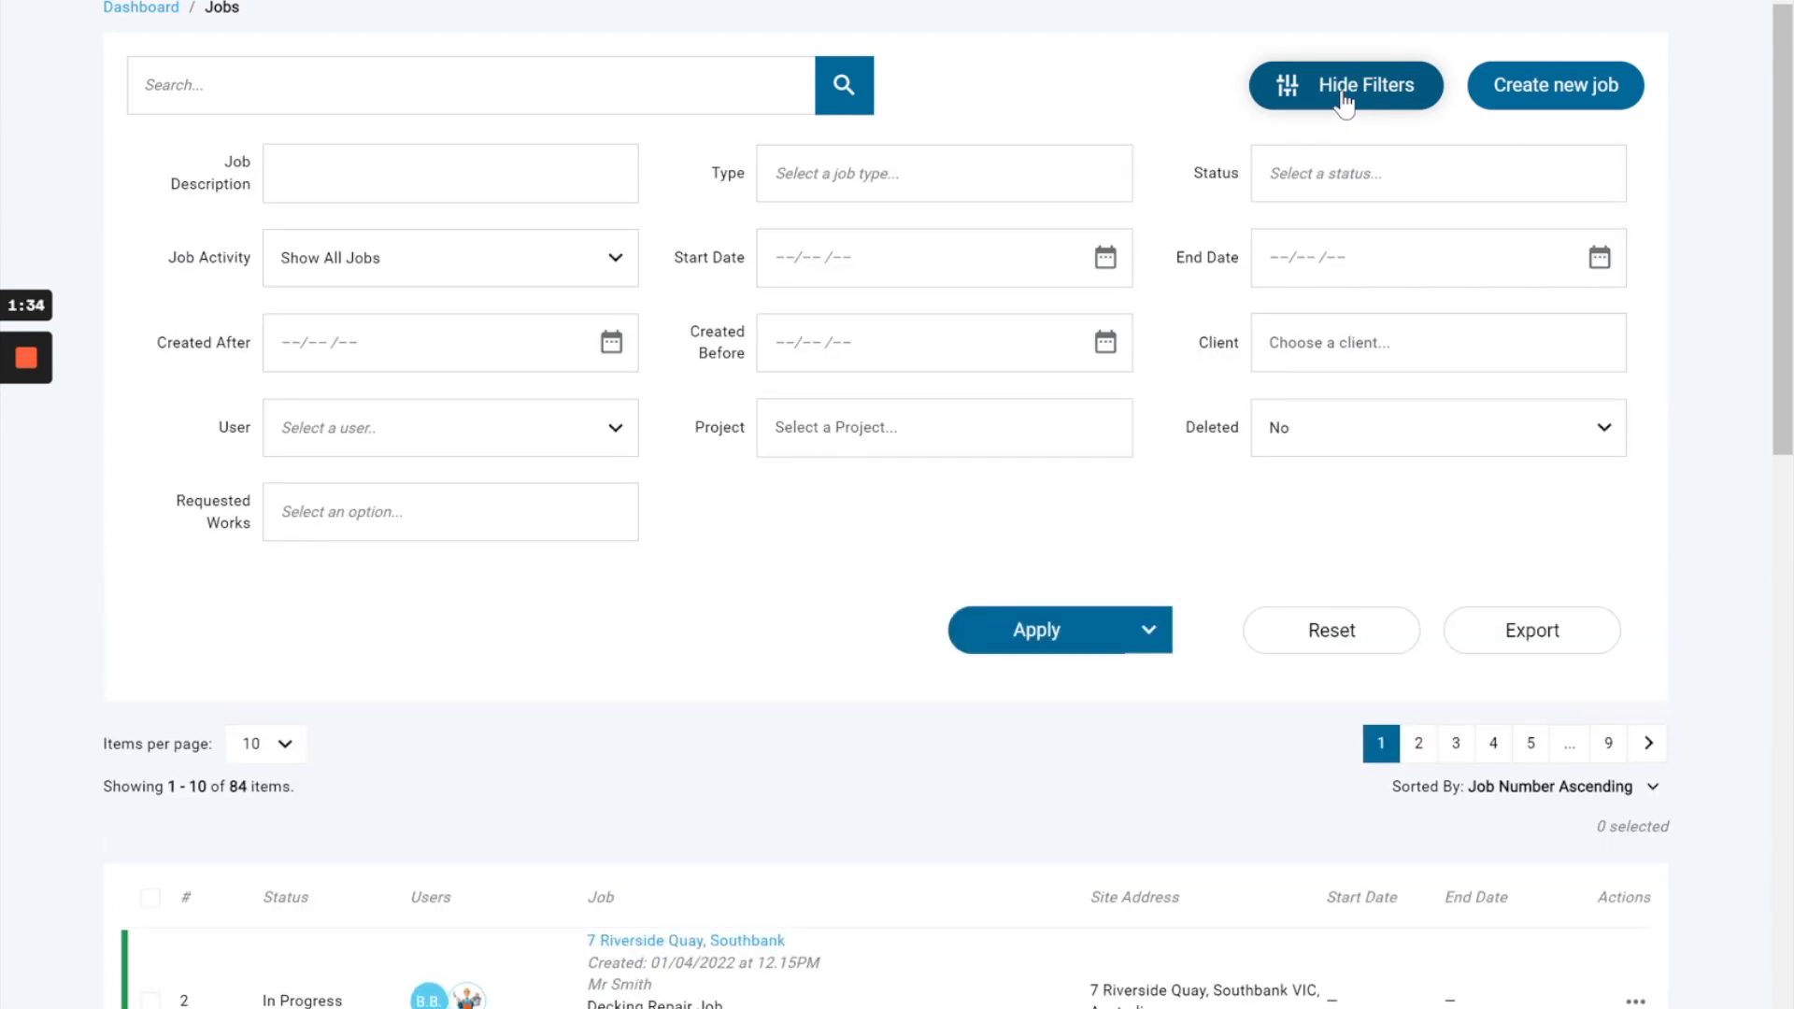
{"action": "double_click", "coordinate": [1189, 176]}
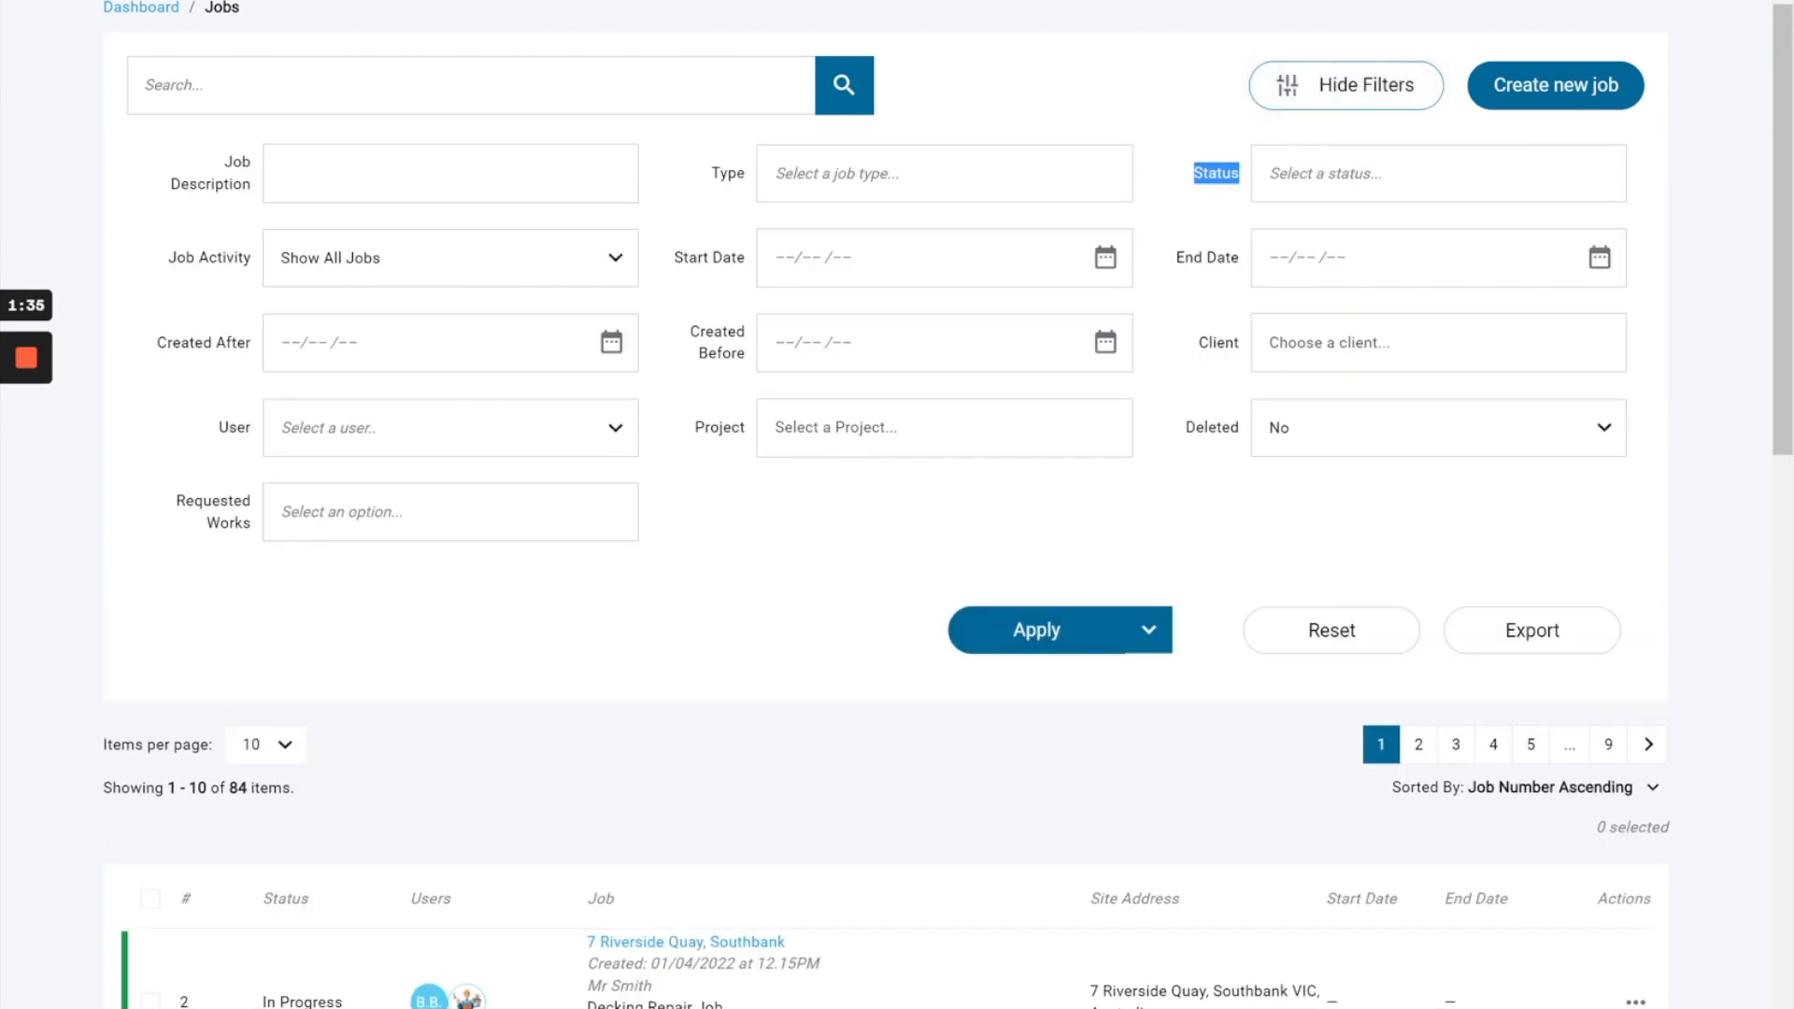
{"action": "left_click", "coordinate": [1304, 173]}
{"action": "type", "text": "c"}
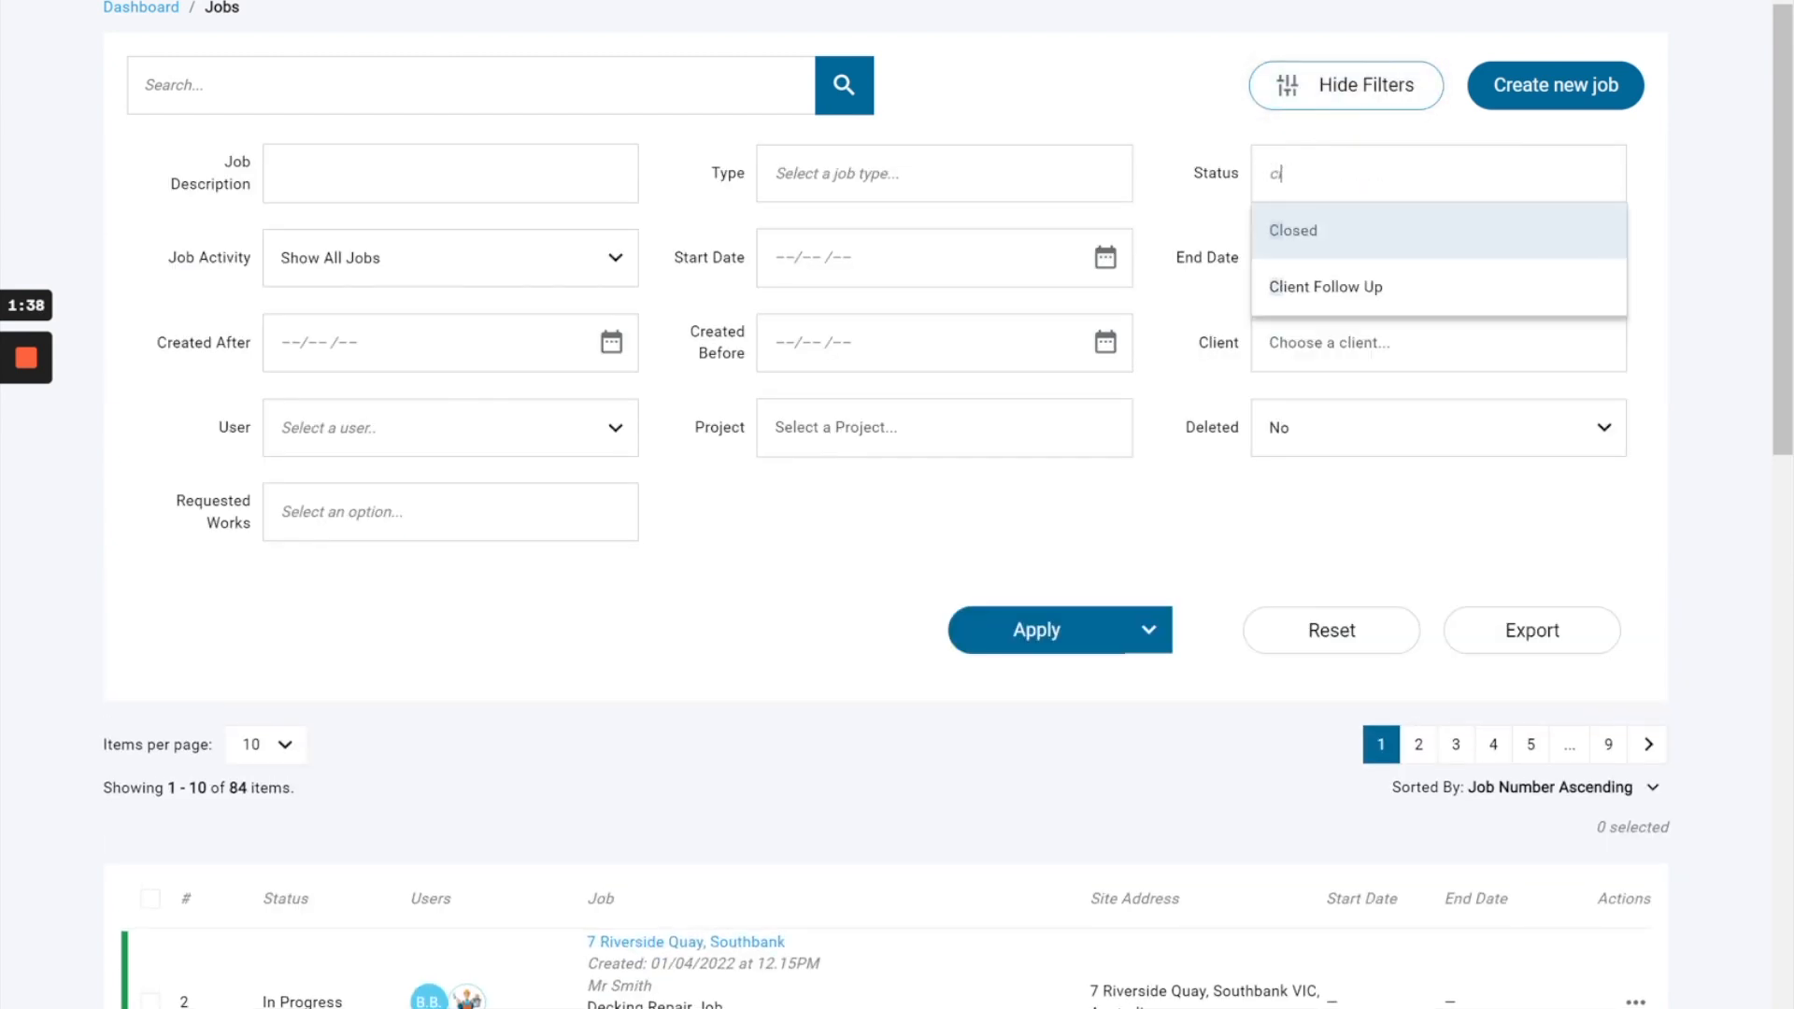
{"action": "type", "text": "l"}
{"action": "left_click", "coordinate": [1301, 245]}
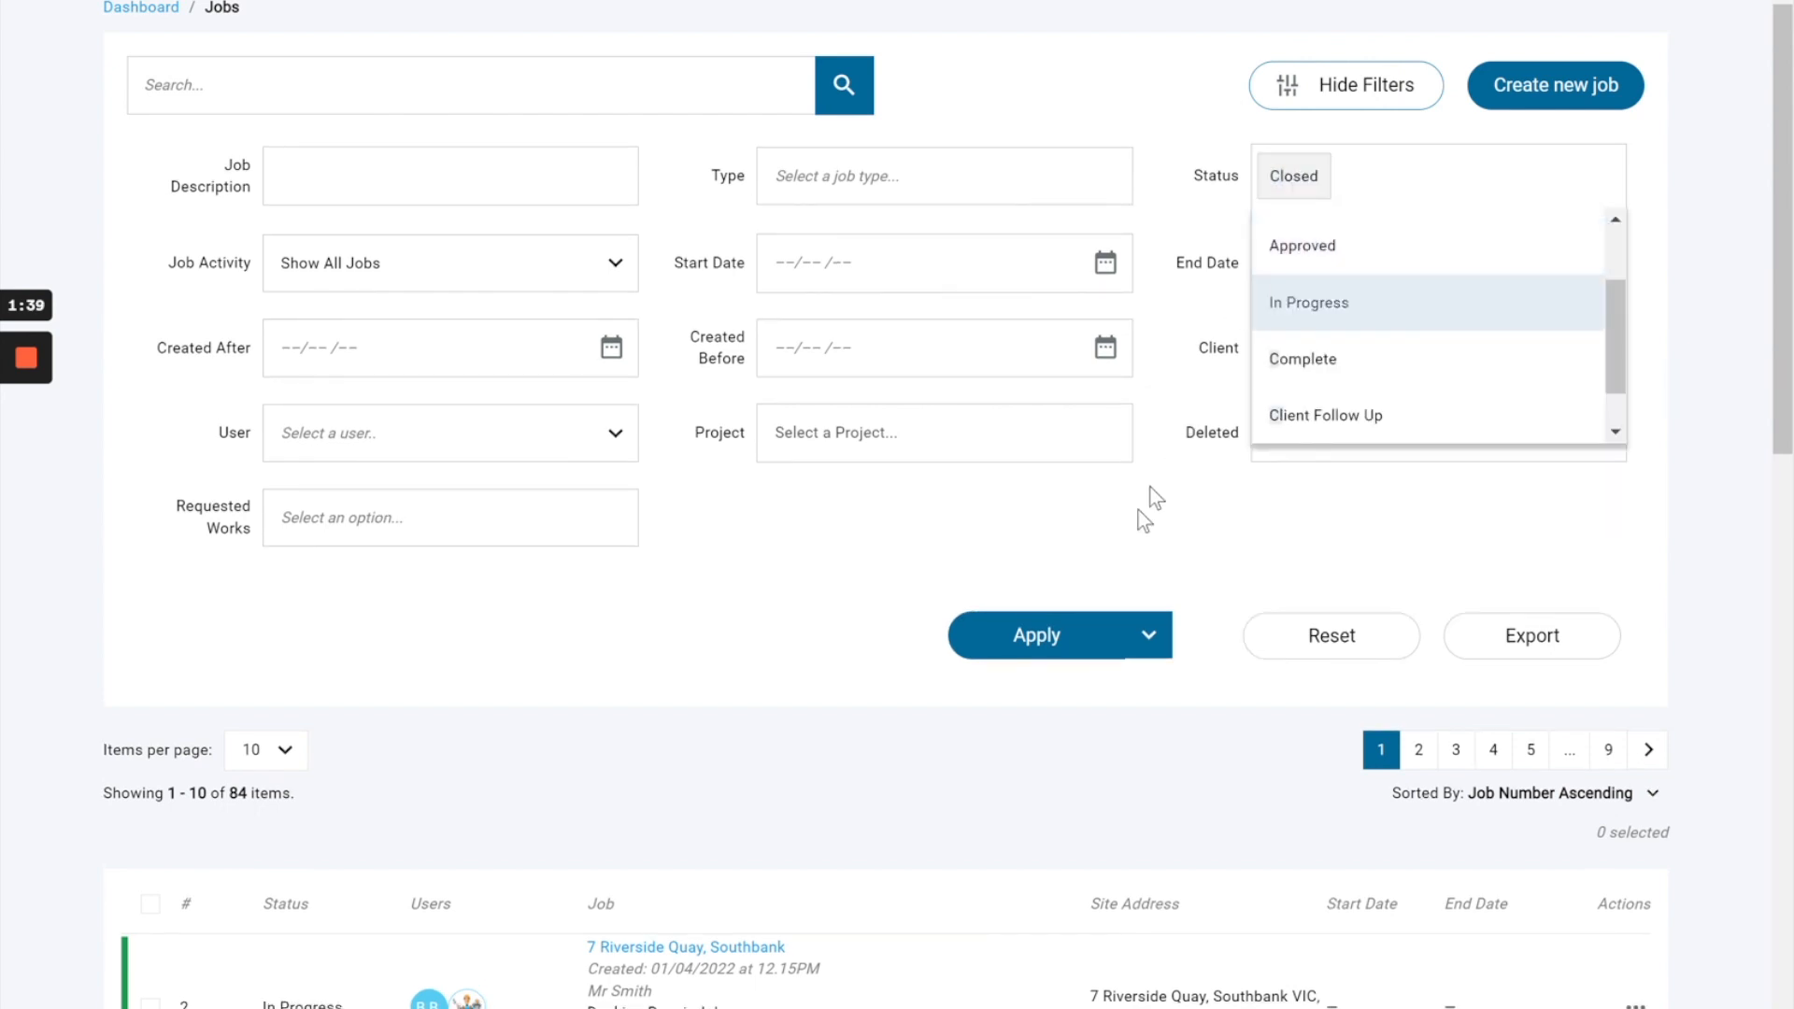
{"action": "left_click", "coordinate": [1064, 639]}
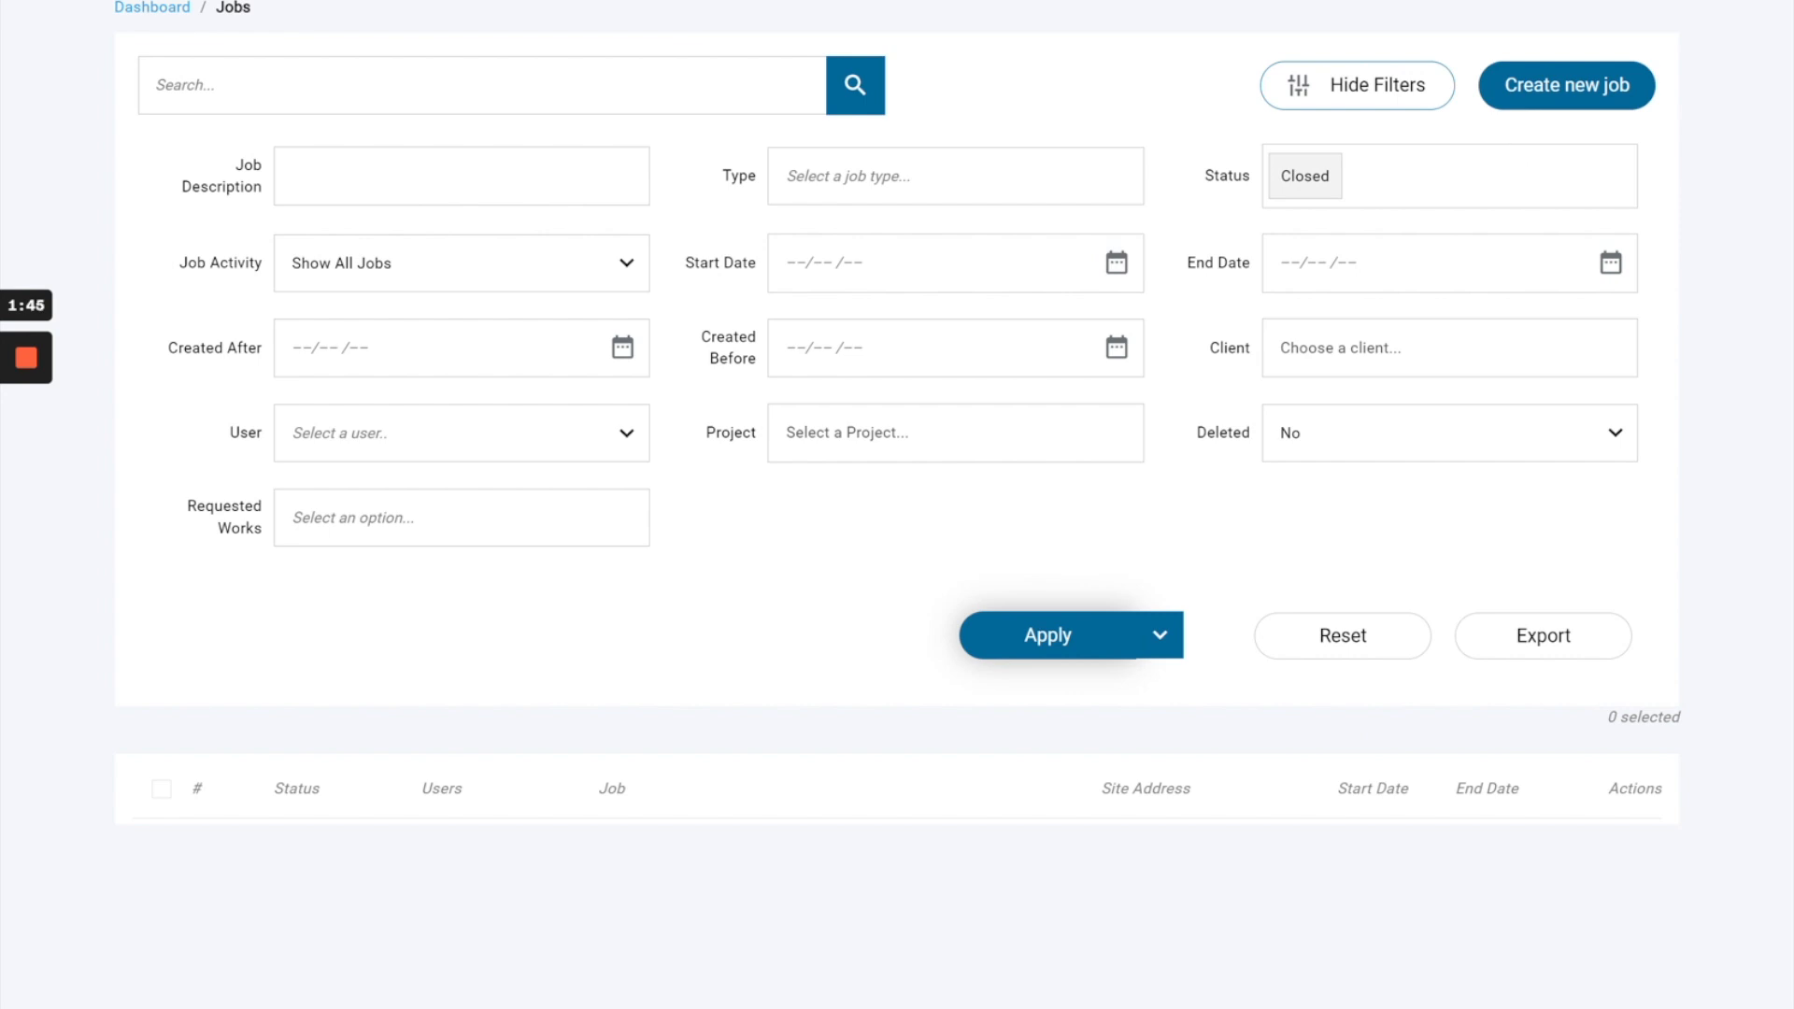
Remove the Closed status and reset the job filters.
{"action": "left_click", "coordinate": [1412, 176]}
{"action": "key", "text": "BackSpace"}
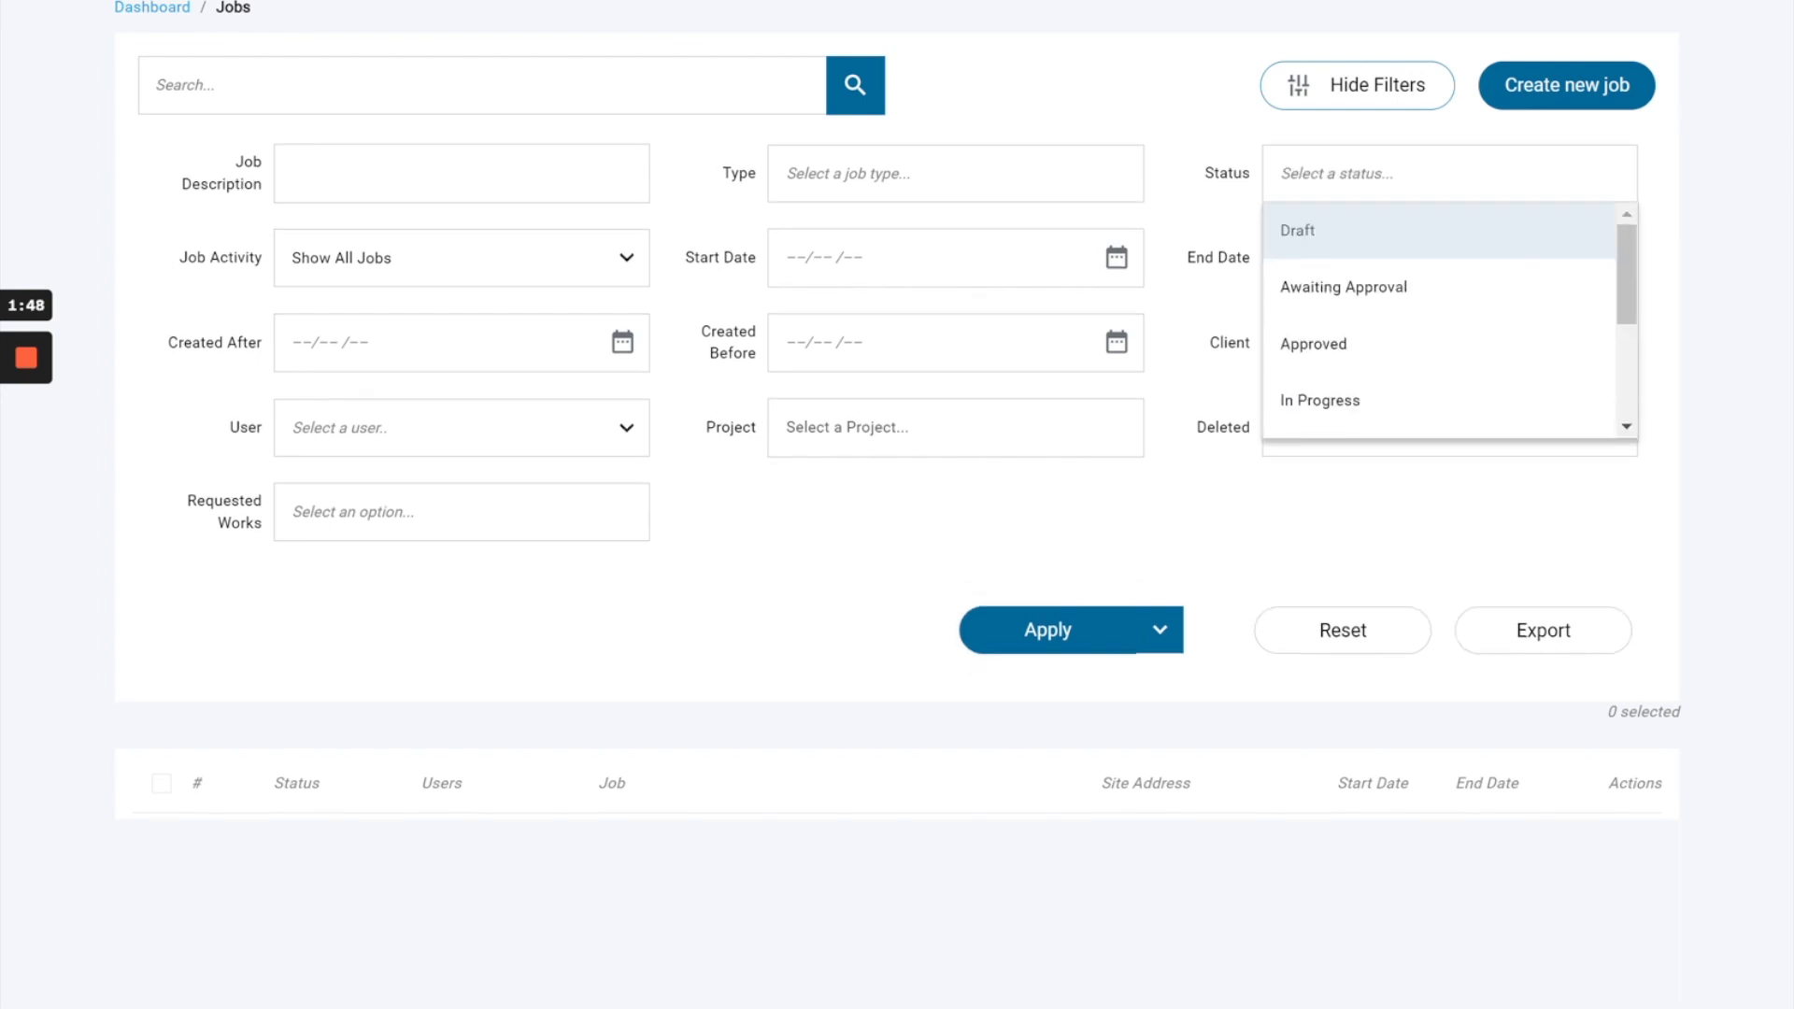
{"action": "left_click", "coordinate": [1314, 641]}
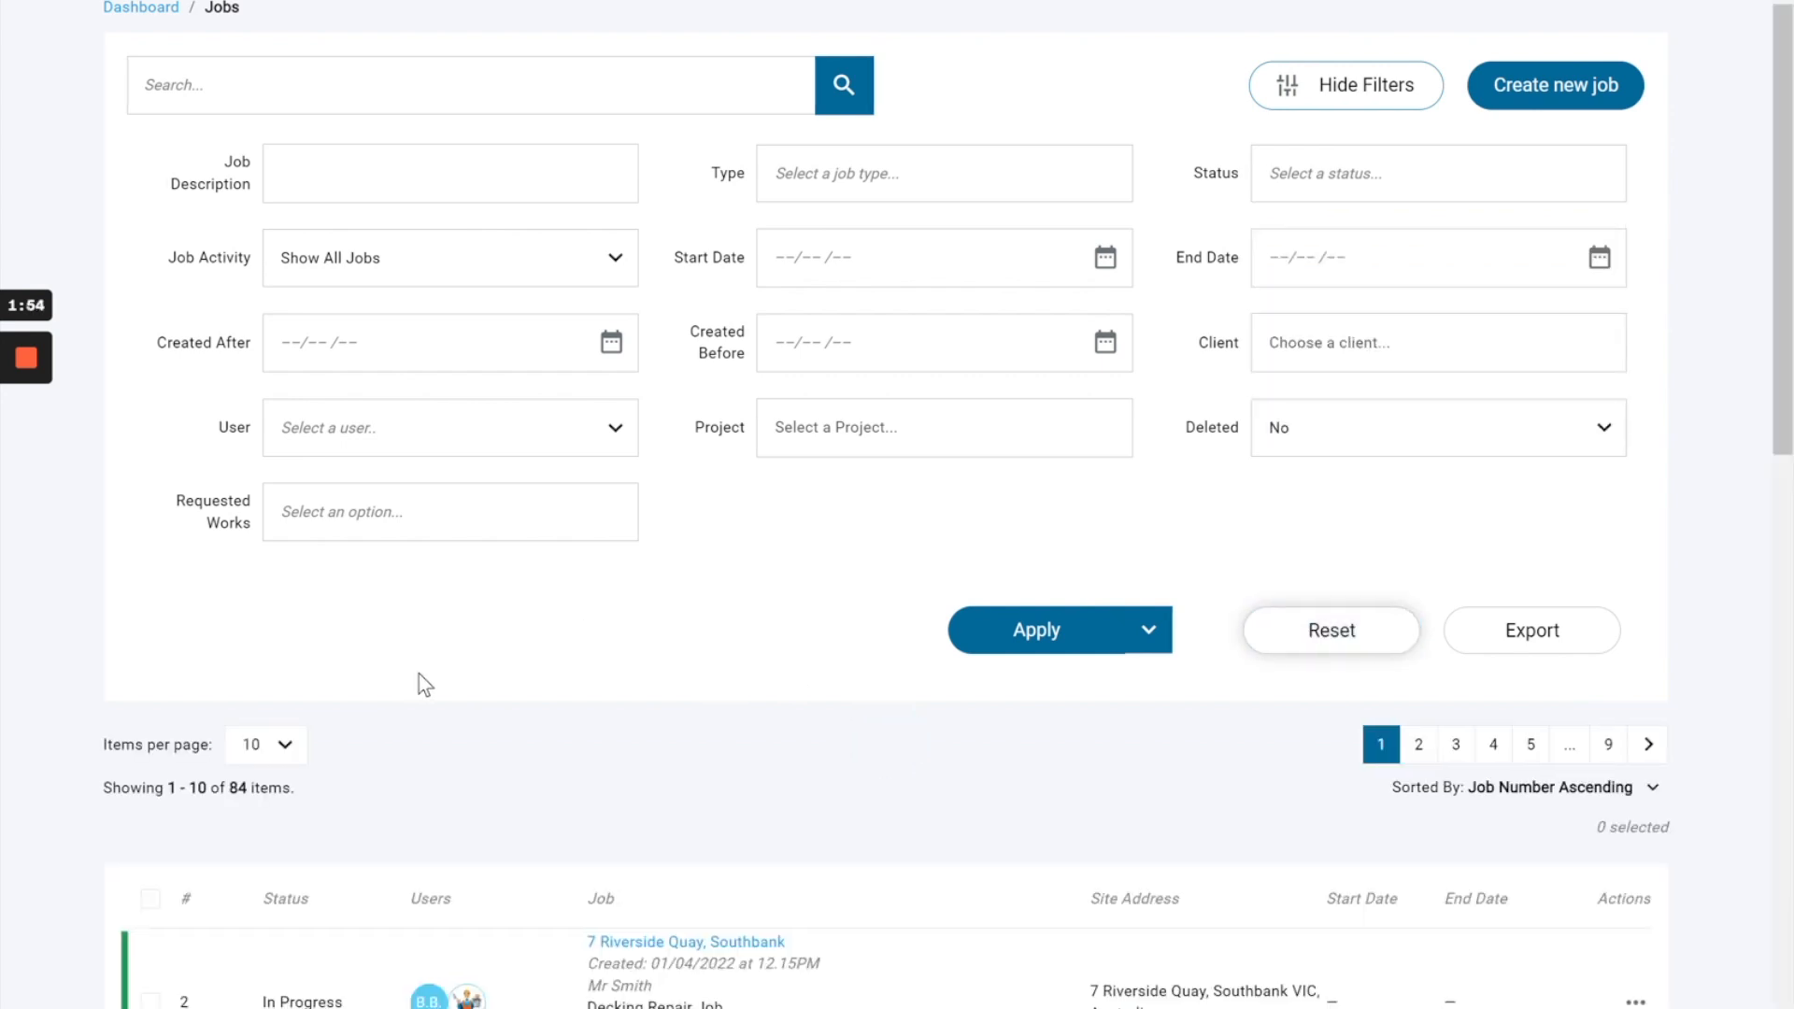
Check the items-per-page choices and the sort orders available for the job list.
{"action": "scroll", "coordinate": [795, 566], "scroll_direction": "down", "scroll_amount": 3}
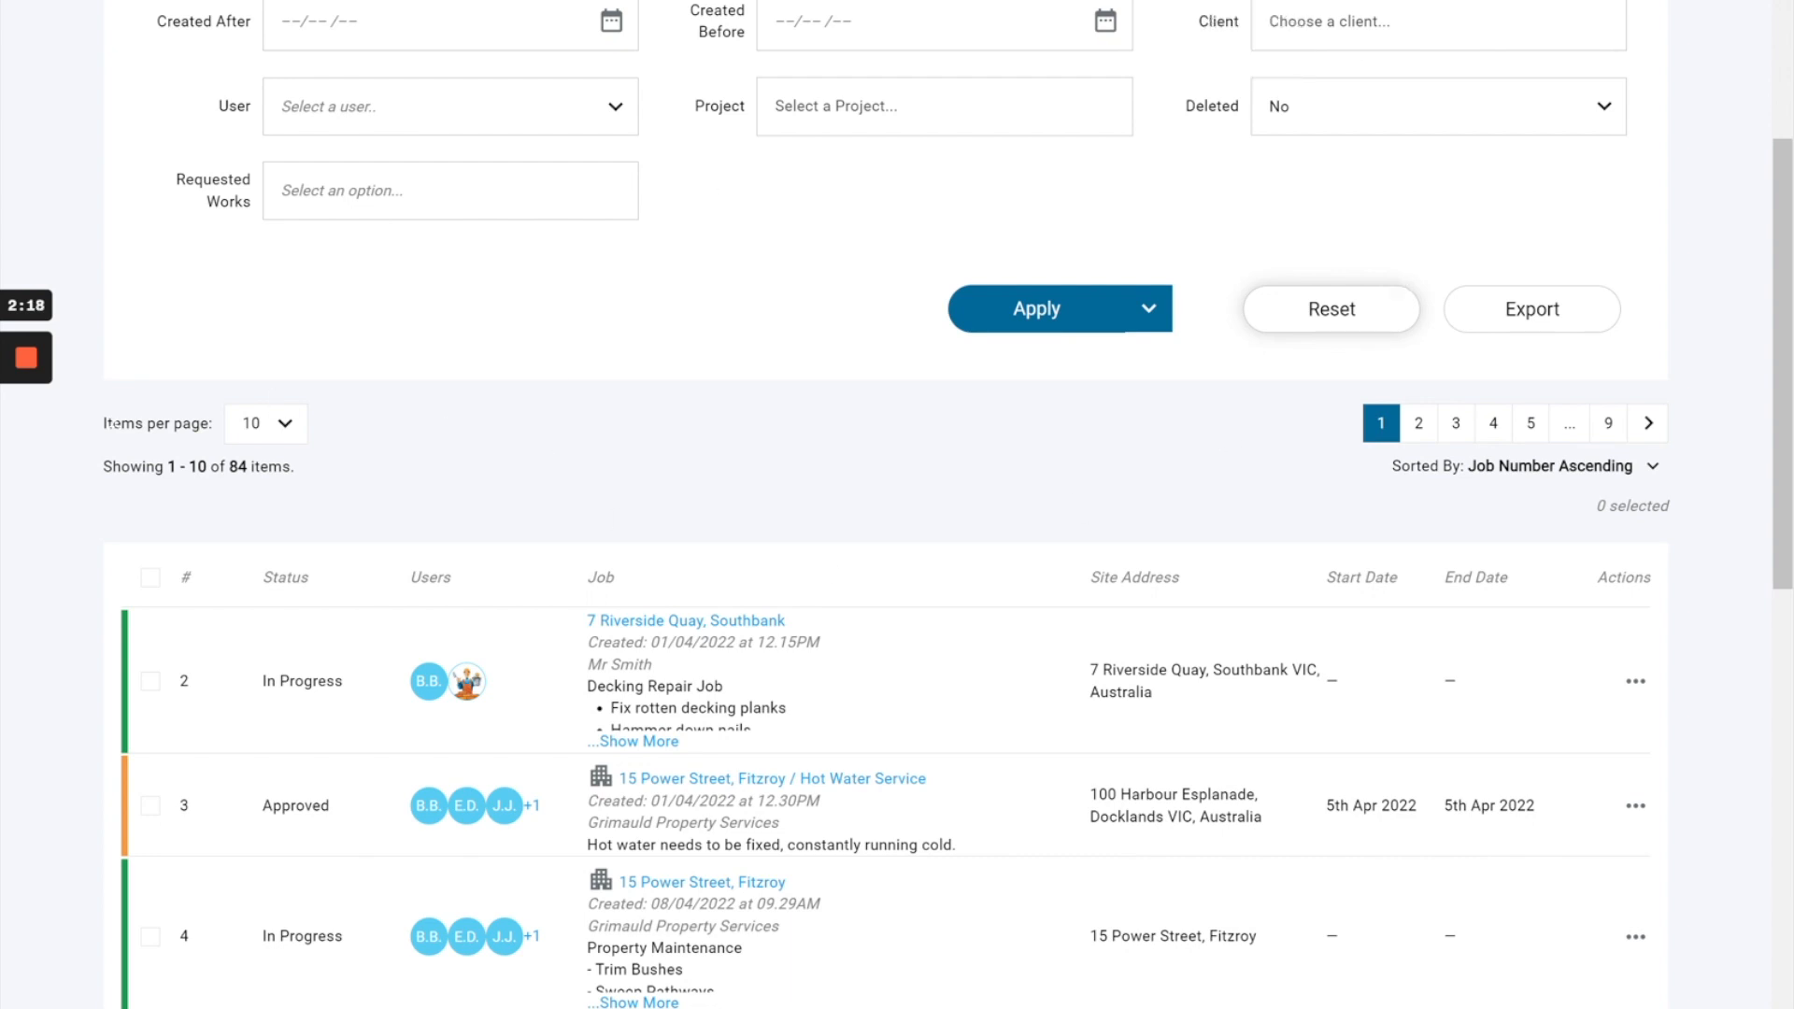
{"action": "left_click_drag", "start_coordinate": [105, 428], "coordinate": [289, 432]}
{"action": "left_click", "coordinate": [291, 432]}
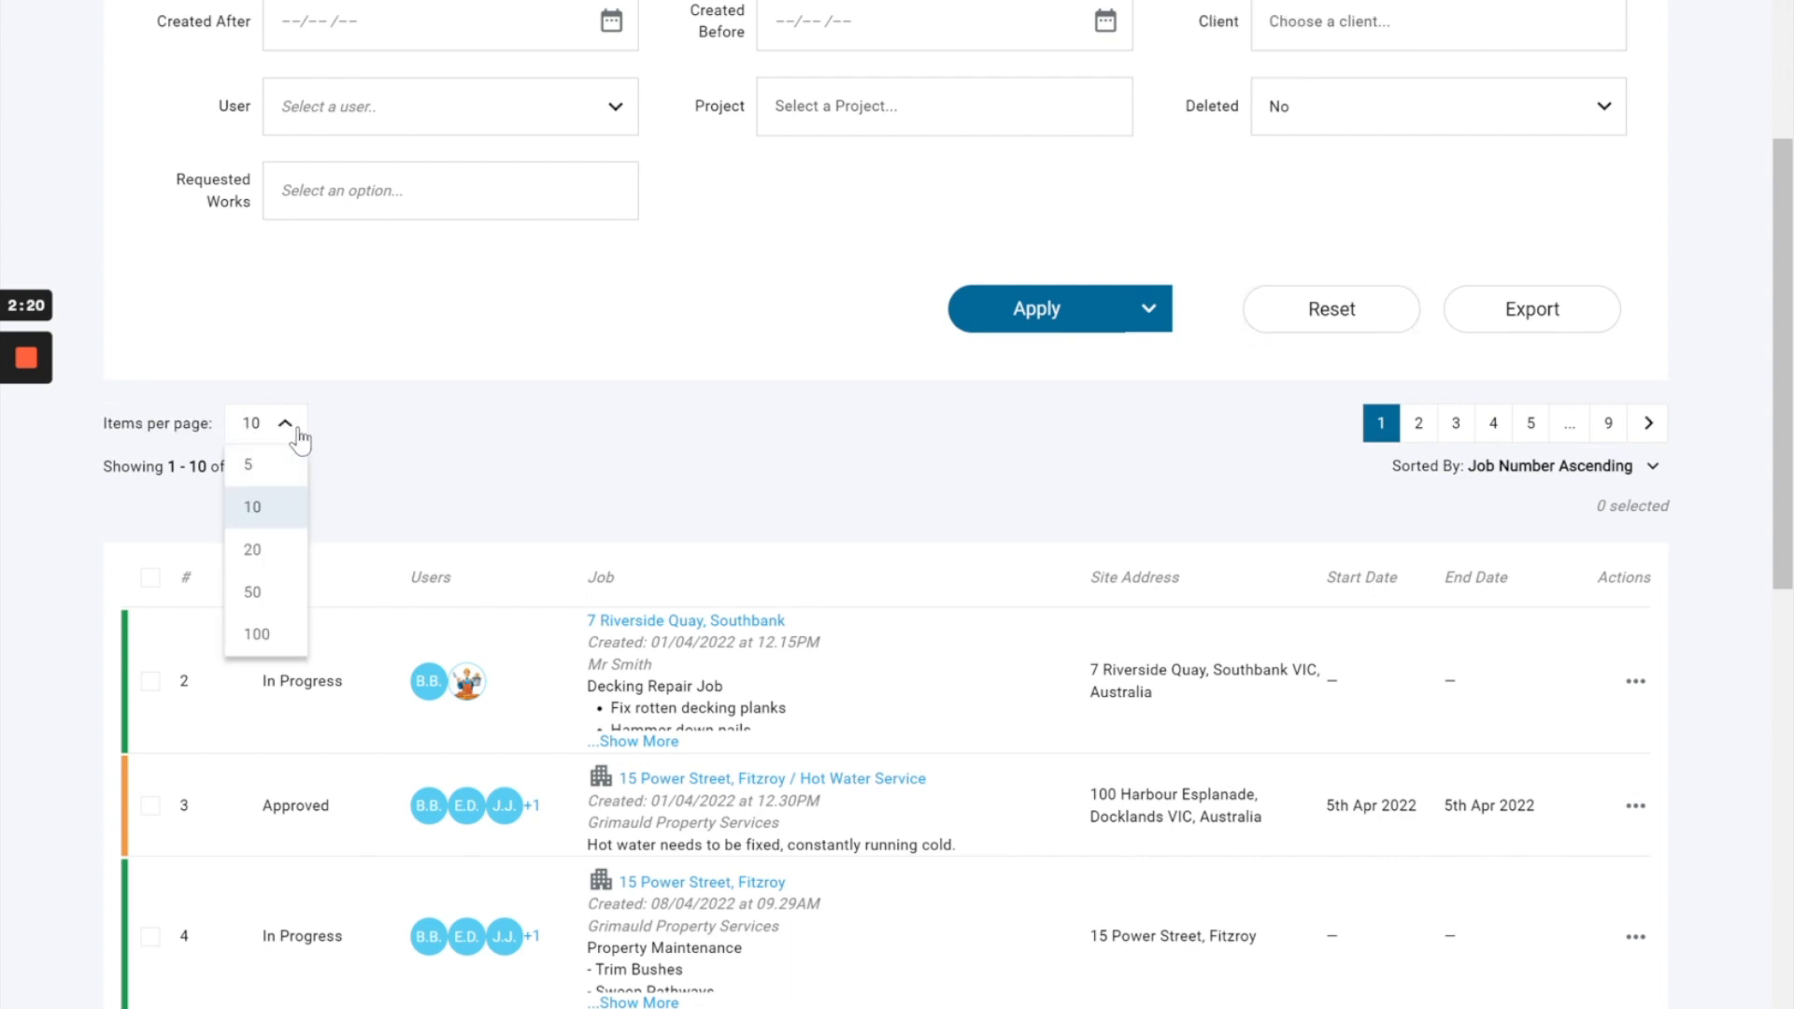
{"action": "left_click", "coordinate": [403, 486]}
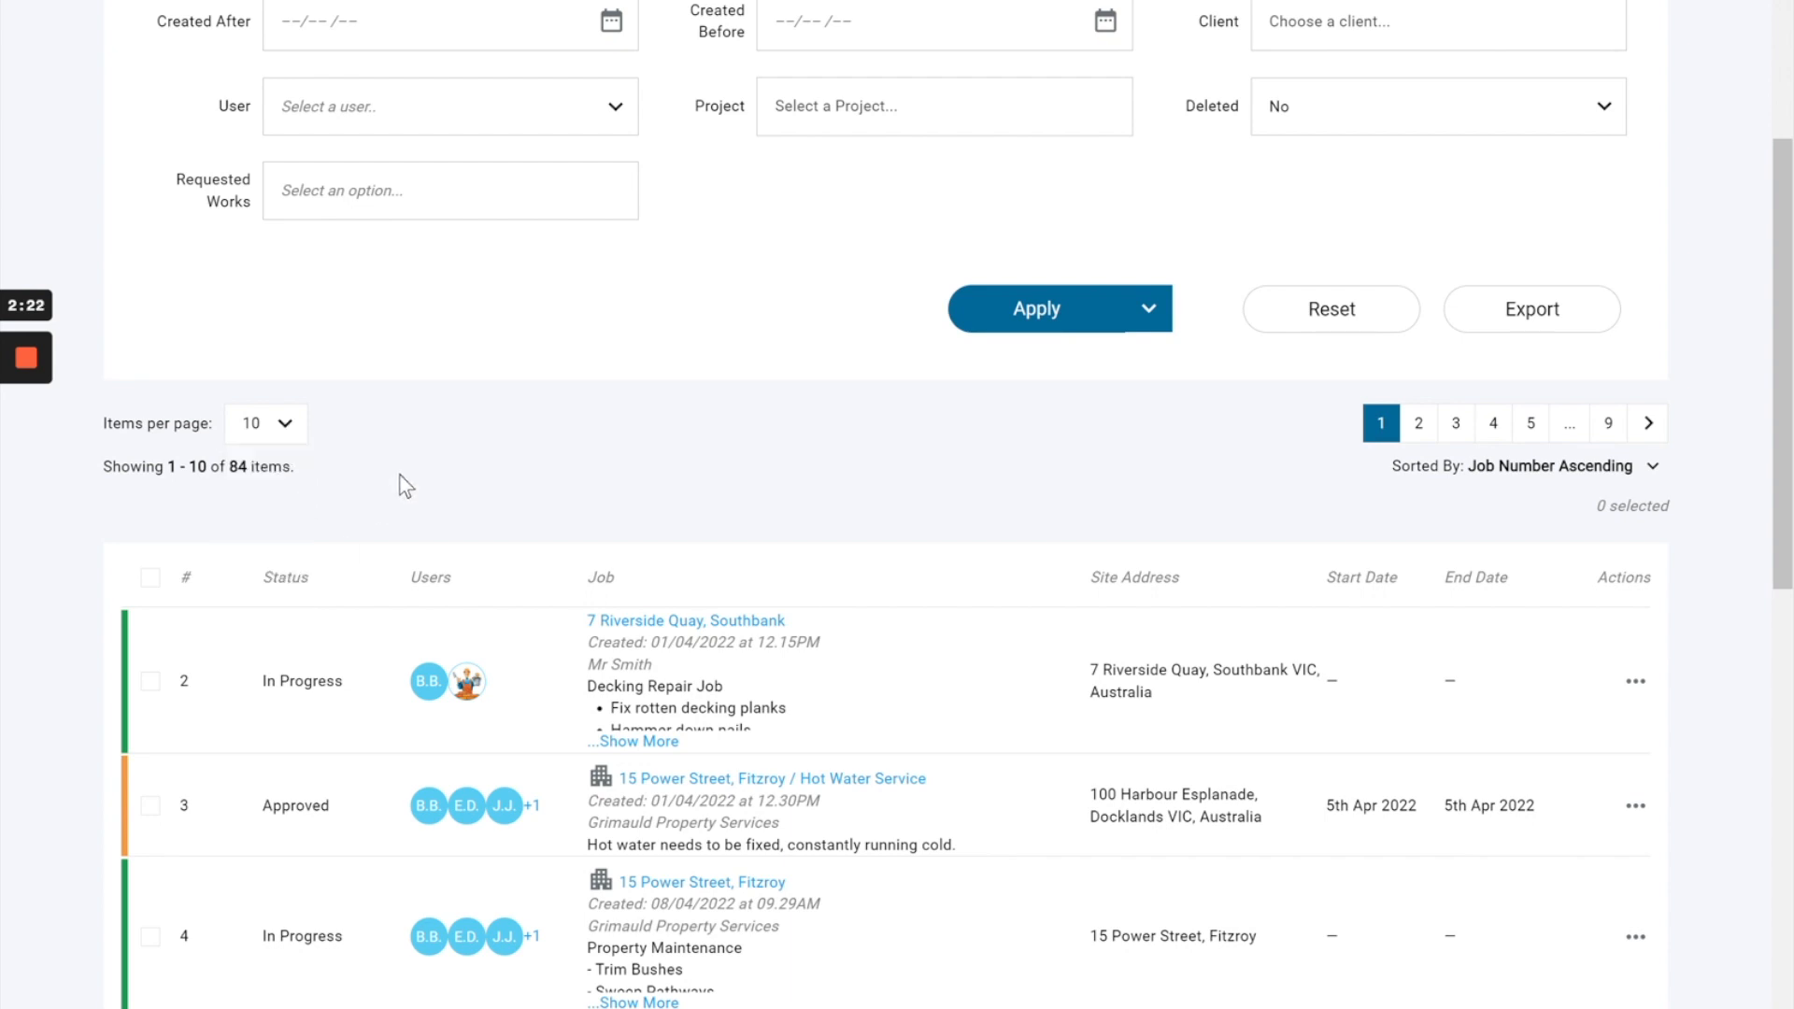
{"action": "left_click", "coordinate": [1602, 475]}
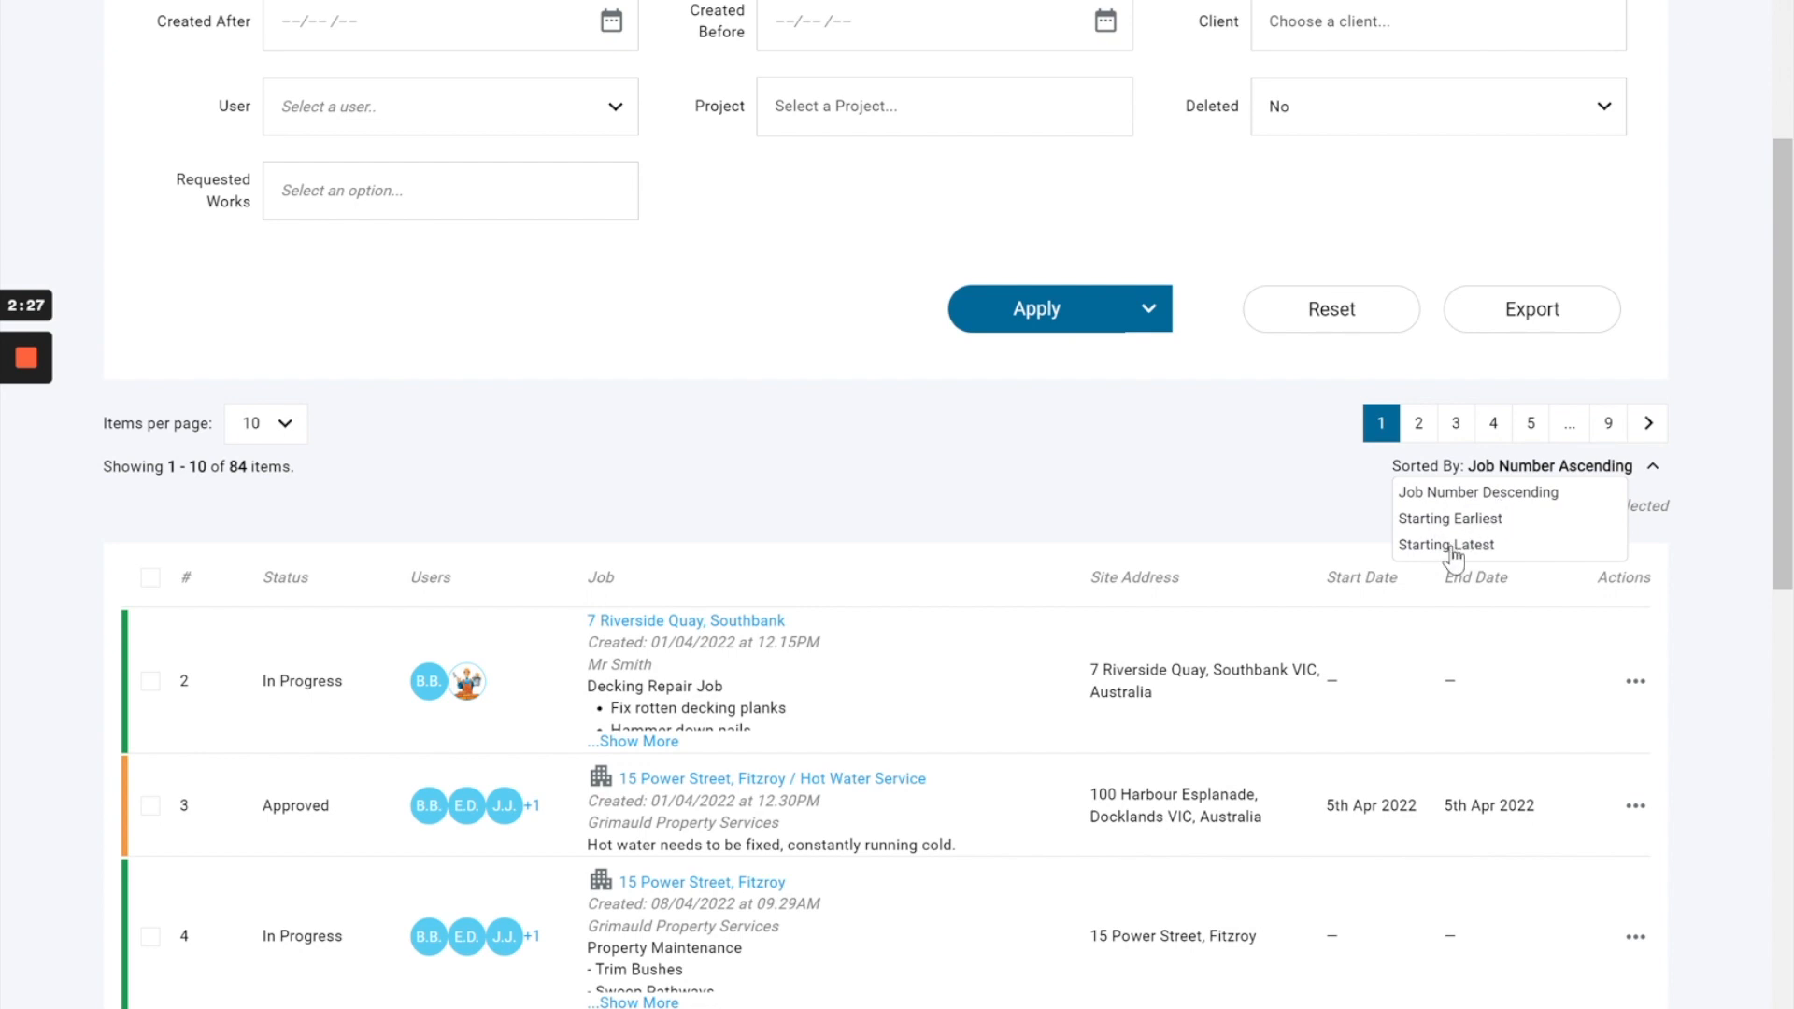
{"action": "left_click", "coordinate": [1357, 517]}
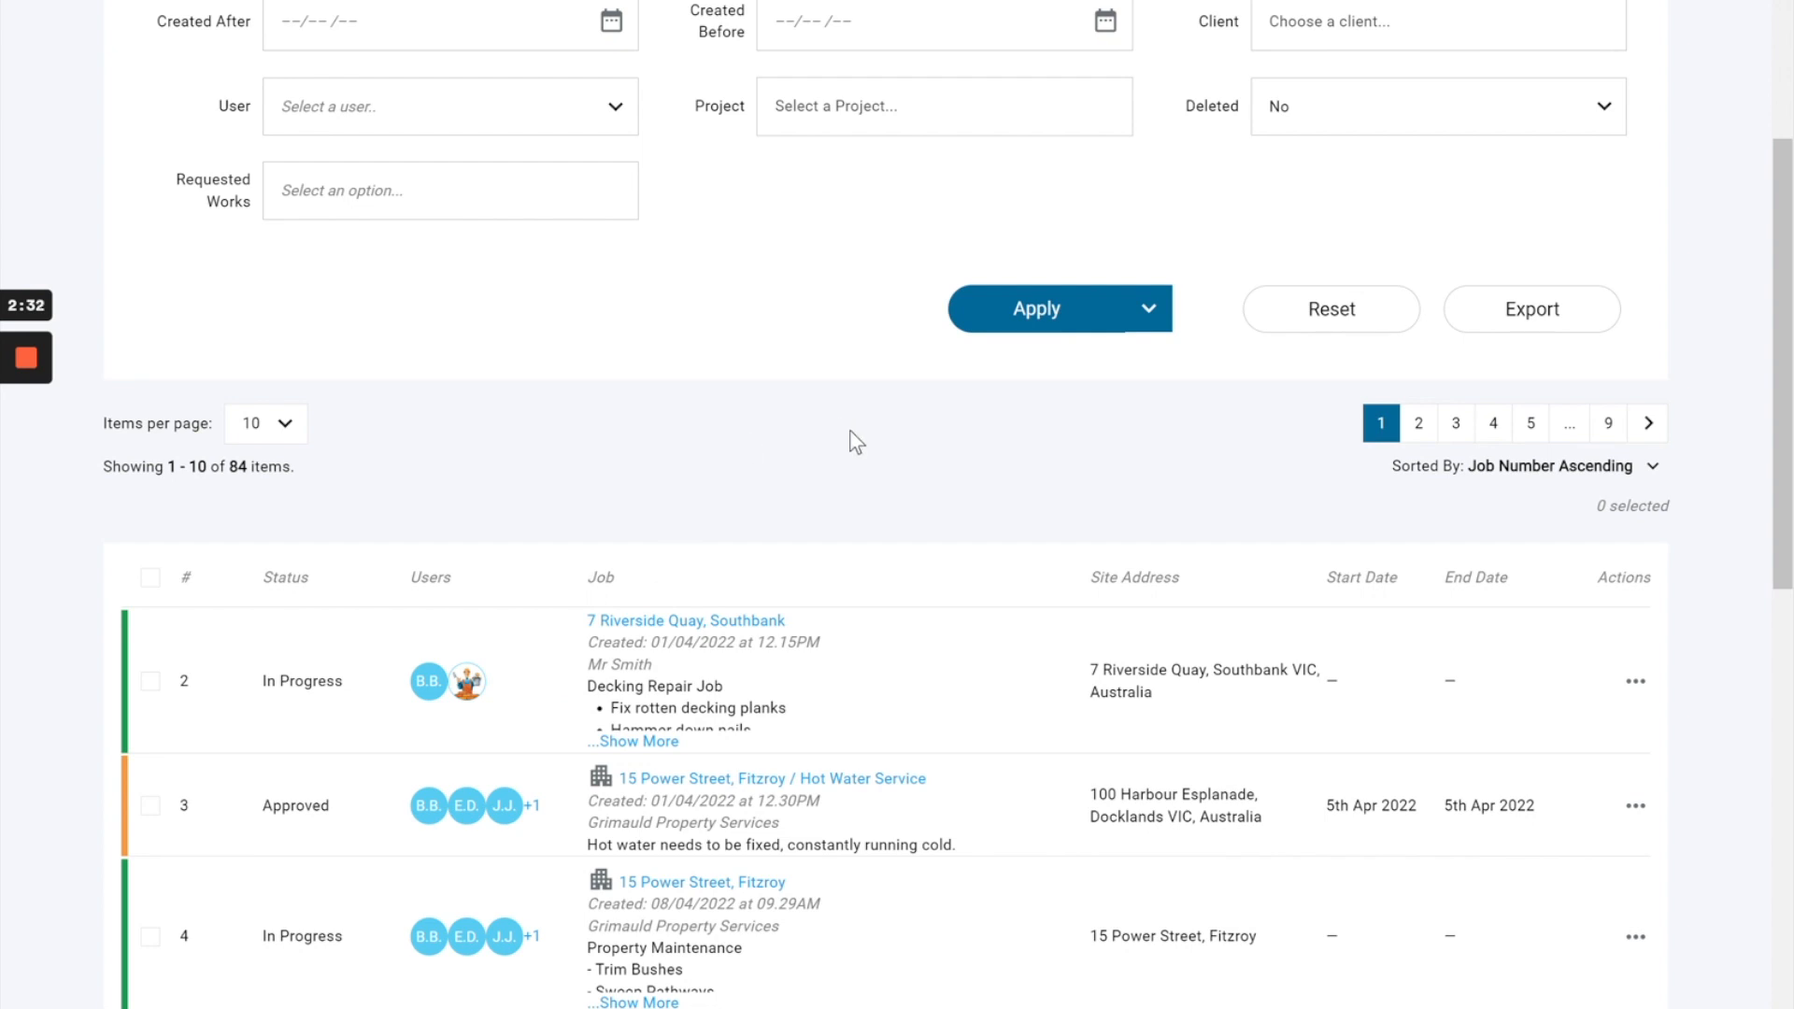
Review the job filter fields, including the Type filter and the projects offered by the Project filter.
{"action": "left_click", "coordinate": [1138, 326]}
{"action": "scroll", "coordinate": [1054, 488], "scroll_direction": "up", "scroll_amount": 3}
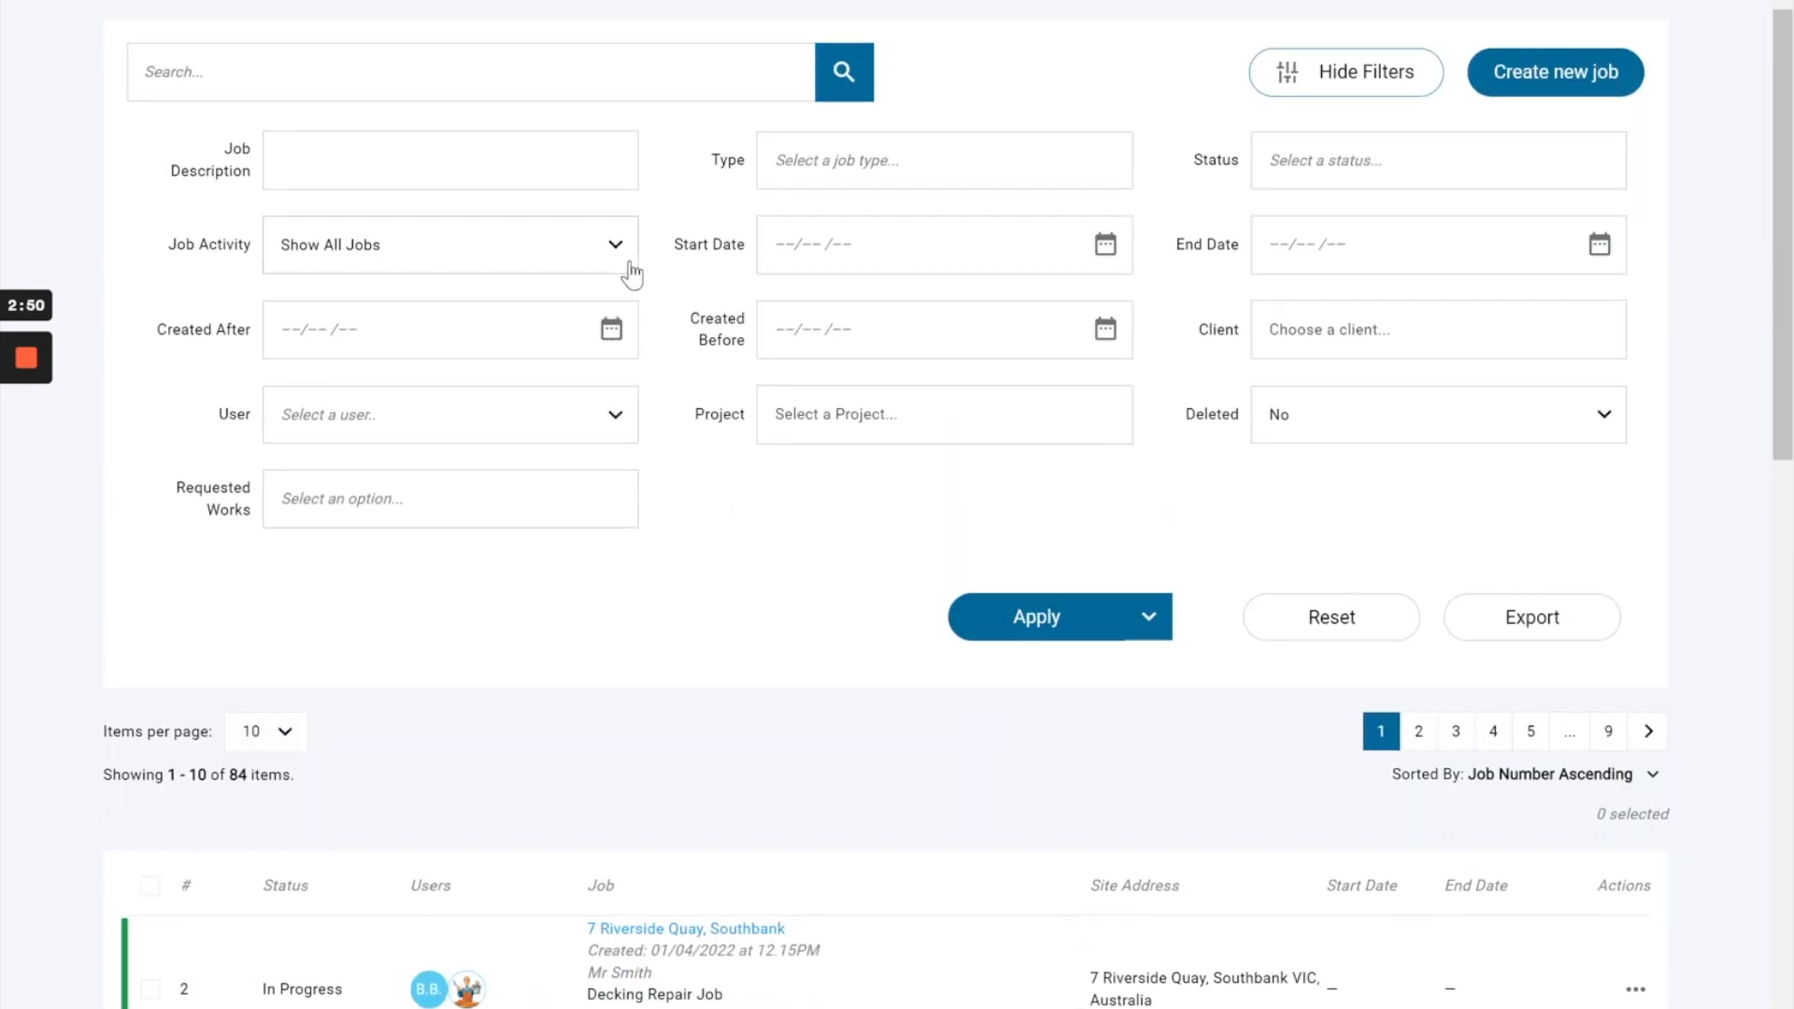
{"action": "left_click", "coordinate": [728, 160]}
{"action": "left_click", "coordinate": [821, 437]}
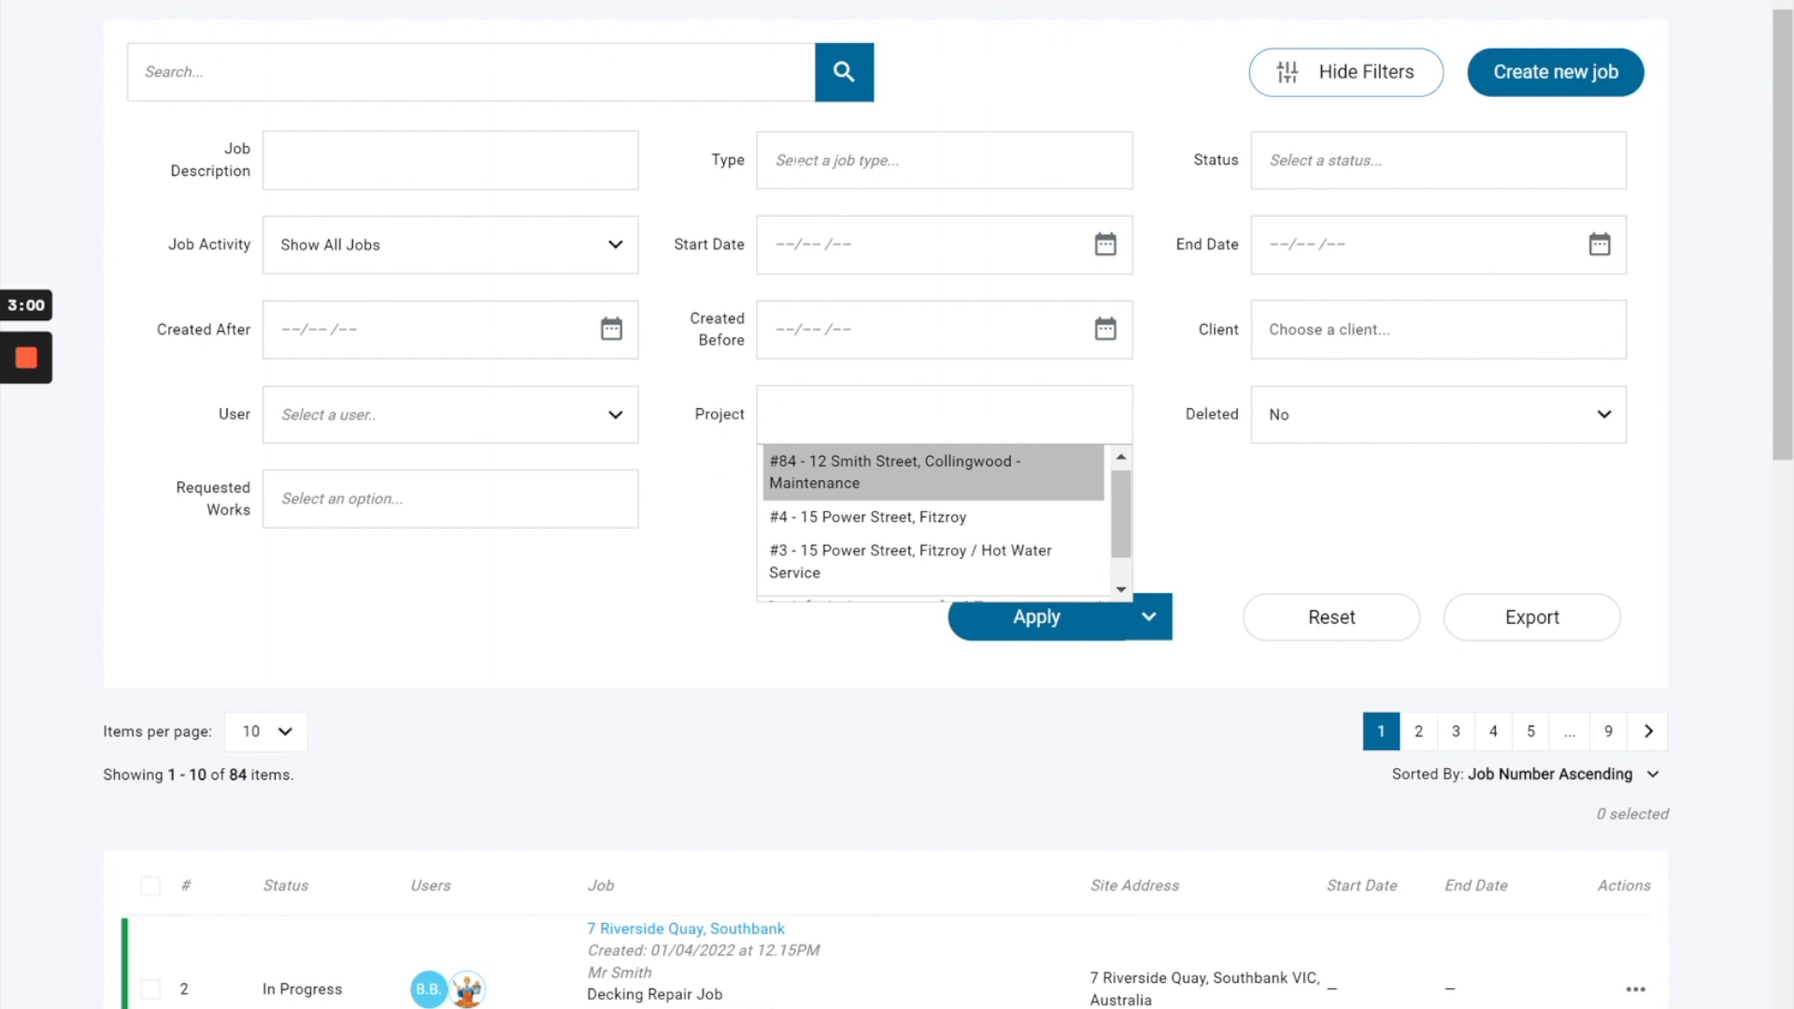
{"action": "left_click", "coordinate": [701, 531]}
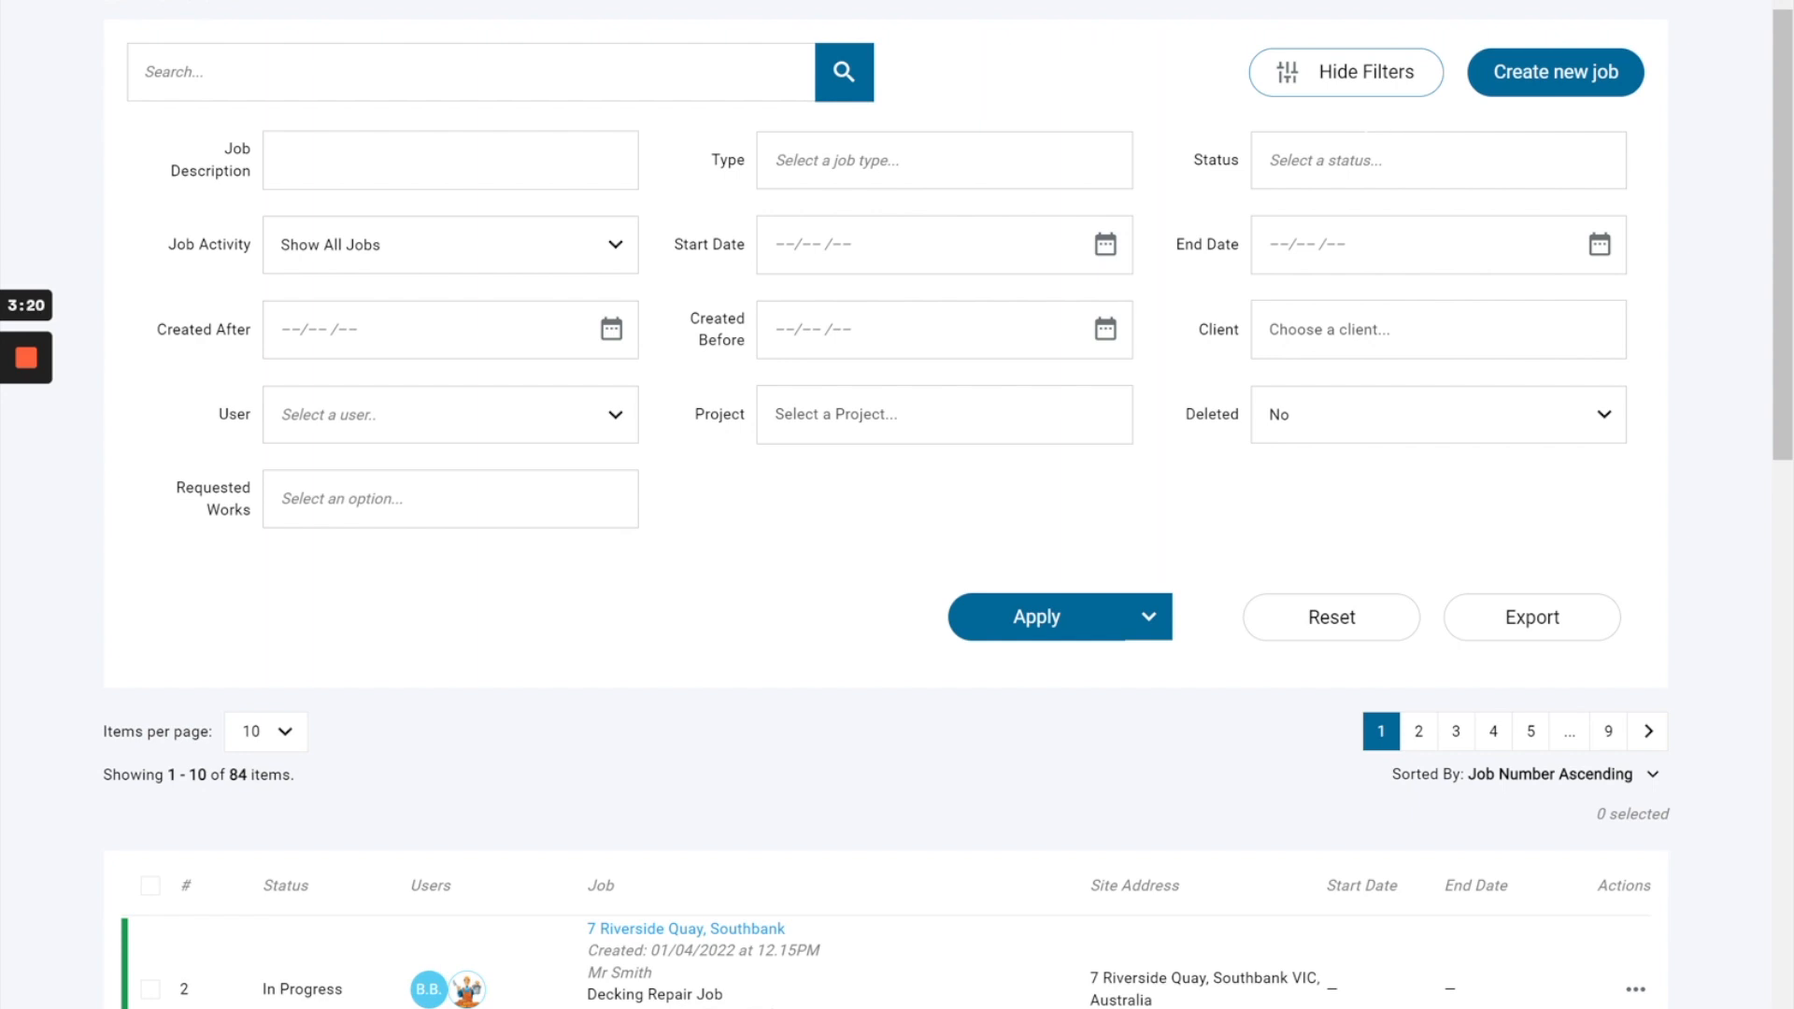
Filter the jobs by the status Client Follow Up and apply the filter.
{"action": "left_click", "coordinate": [1361, 159]}
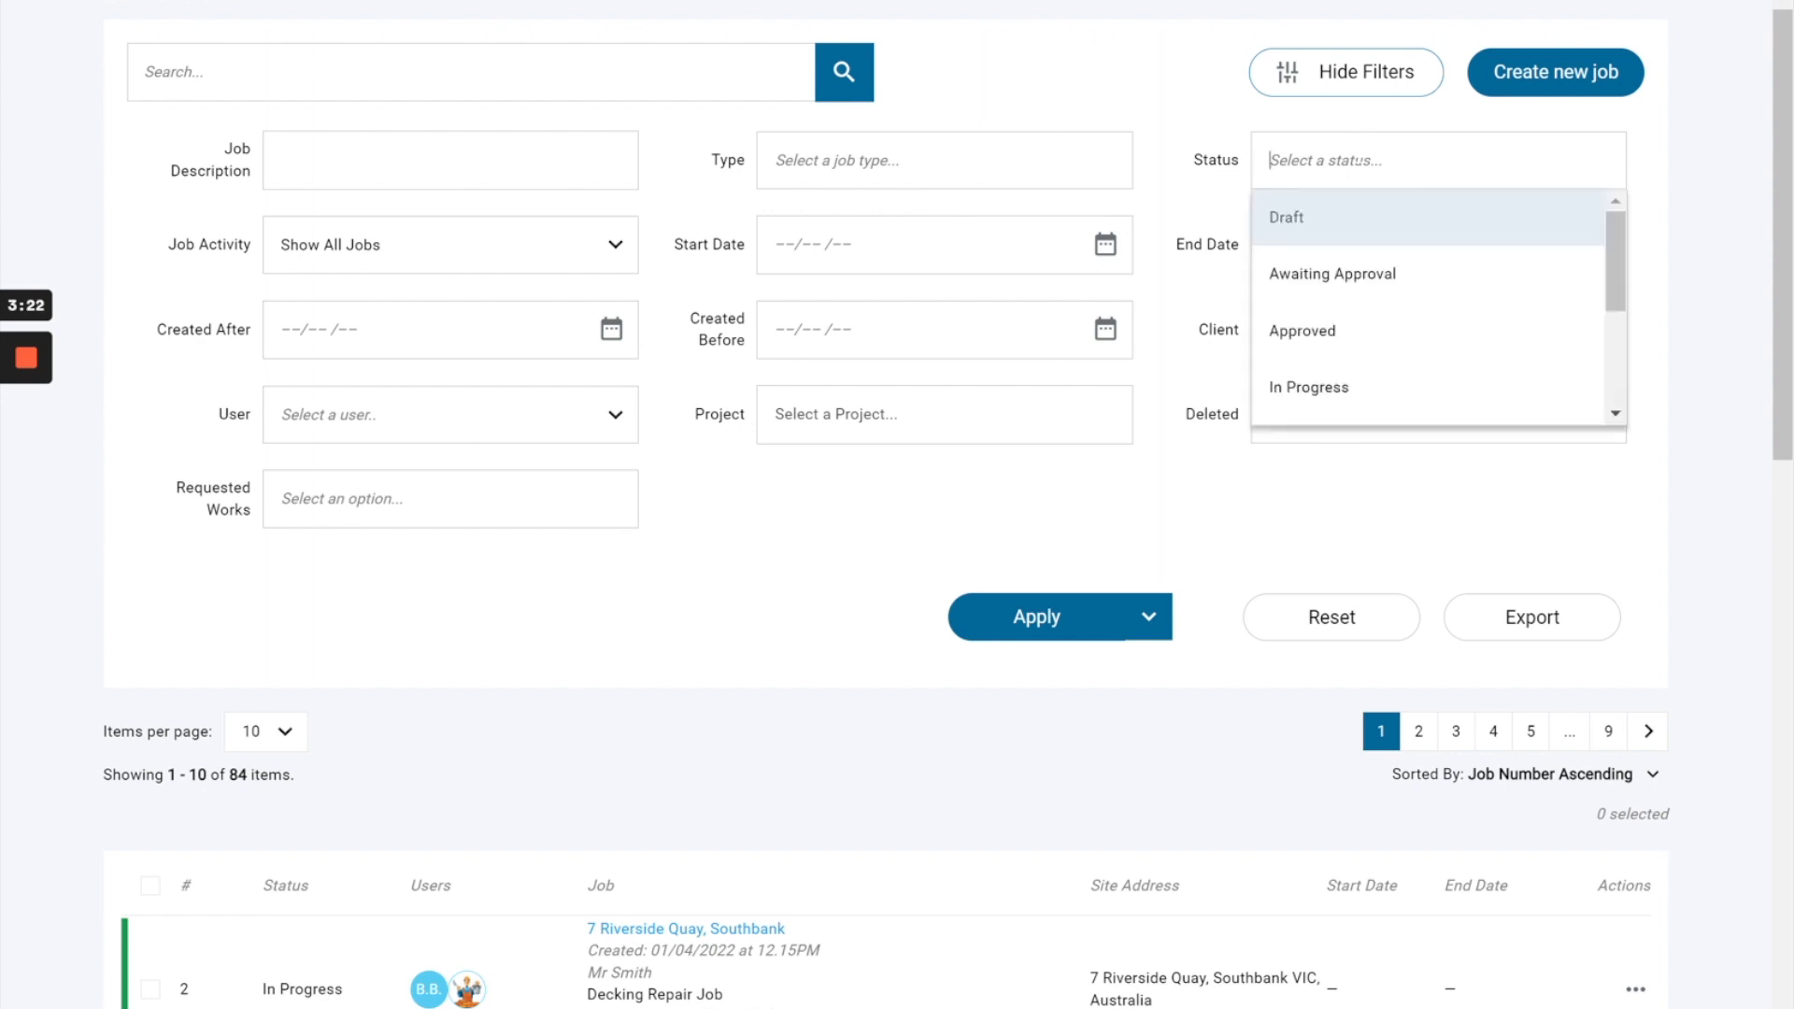
{"action": "left_click_drag", "start_coordinate": [1615, 254], "coordinate": [1609, 306]}
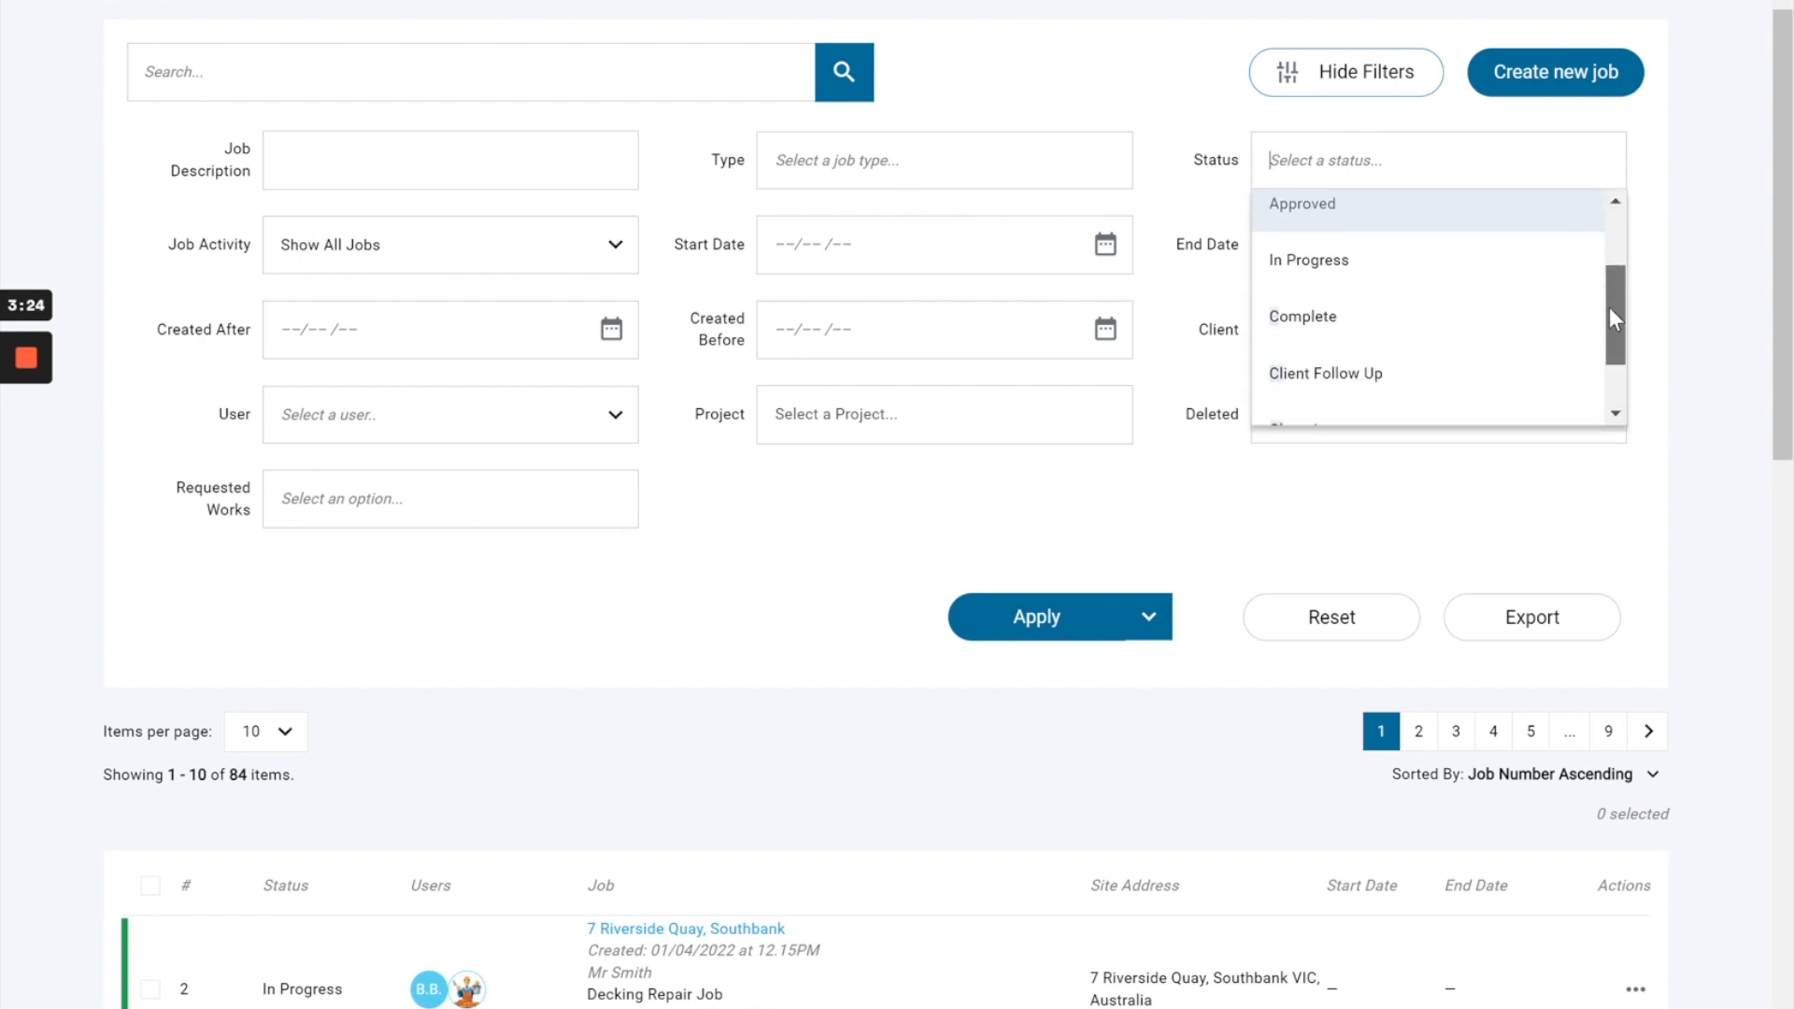
{"action": "left_click", "coordinate": [1309, 376]}
{"action": "left_click", "coordinate": [1047, 626]}
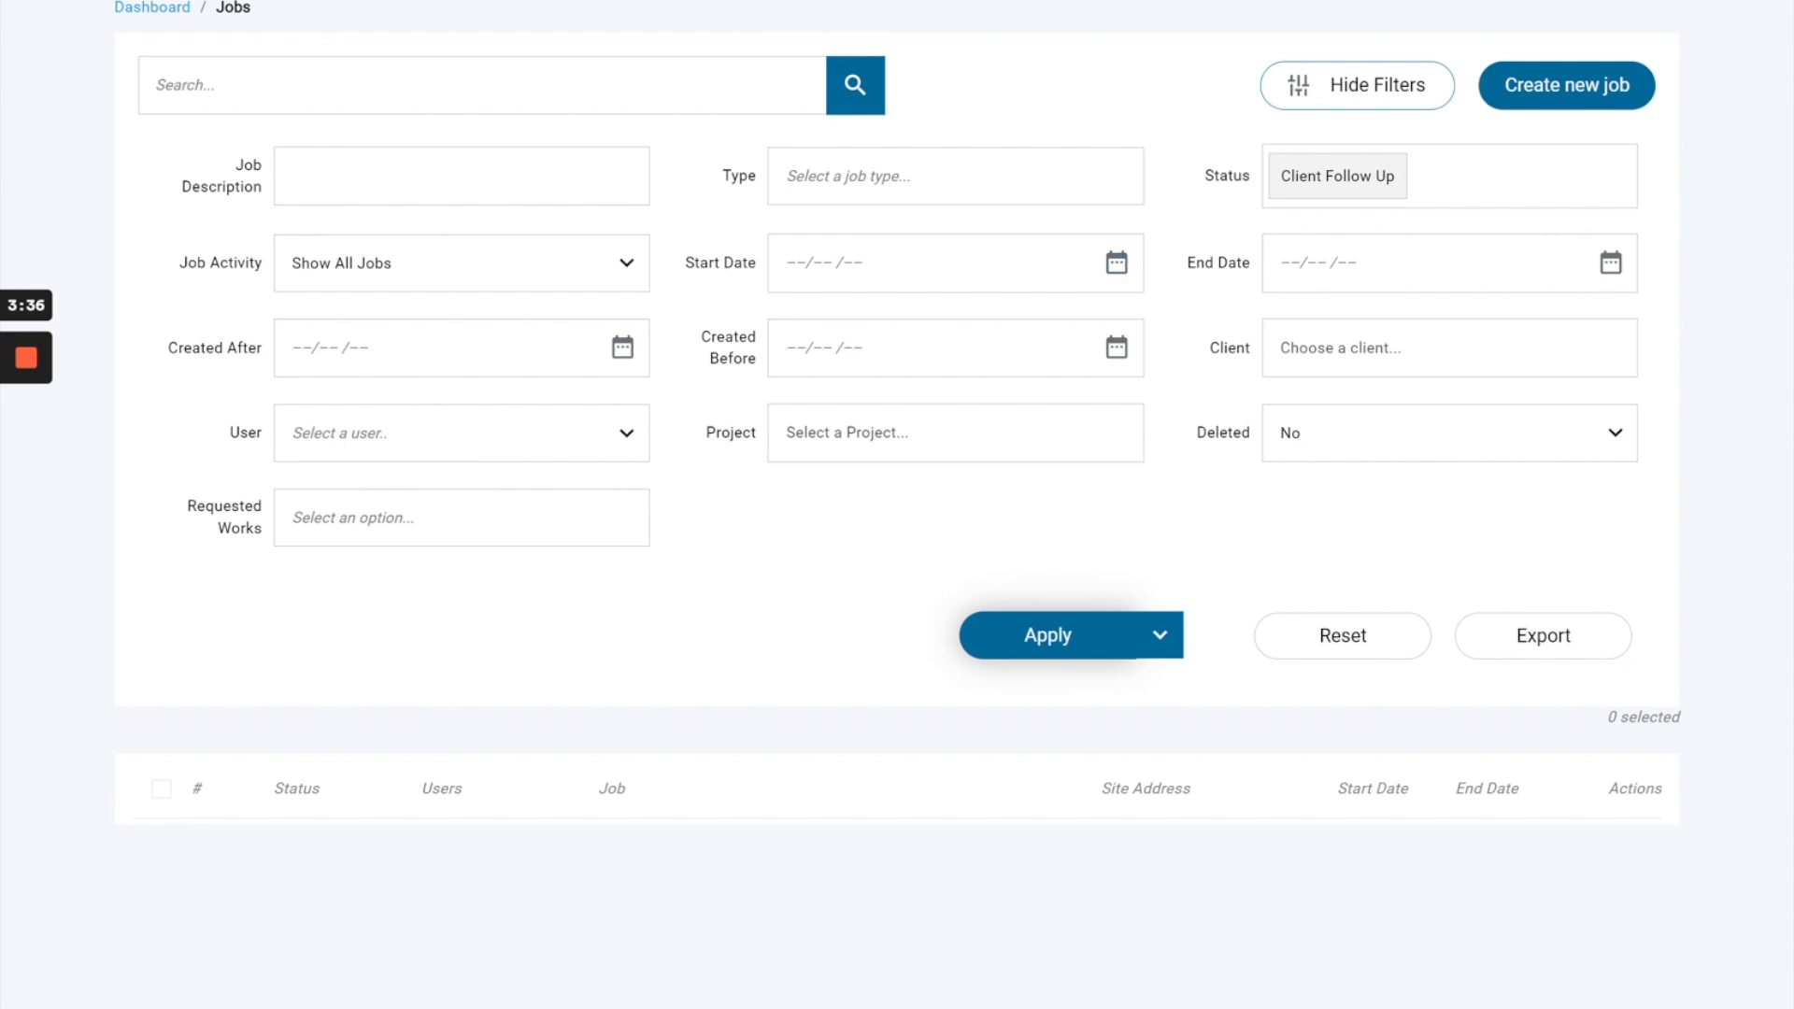
Copy the web address of the filtered Jobs page.
{"action": "scroll", "coordinate": [897, 505], "scroll_direction": "up", "scroll_amount": 1}
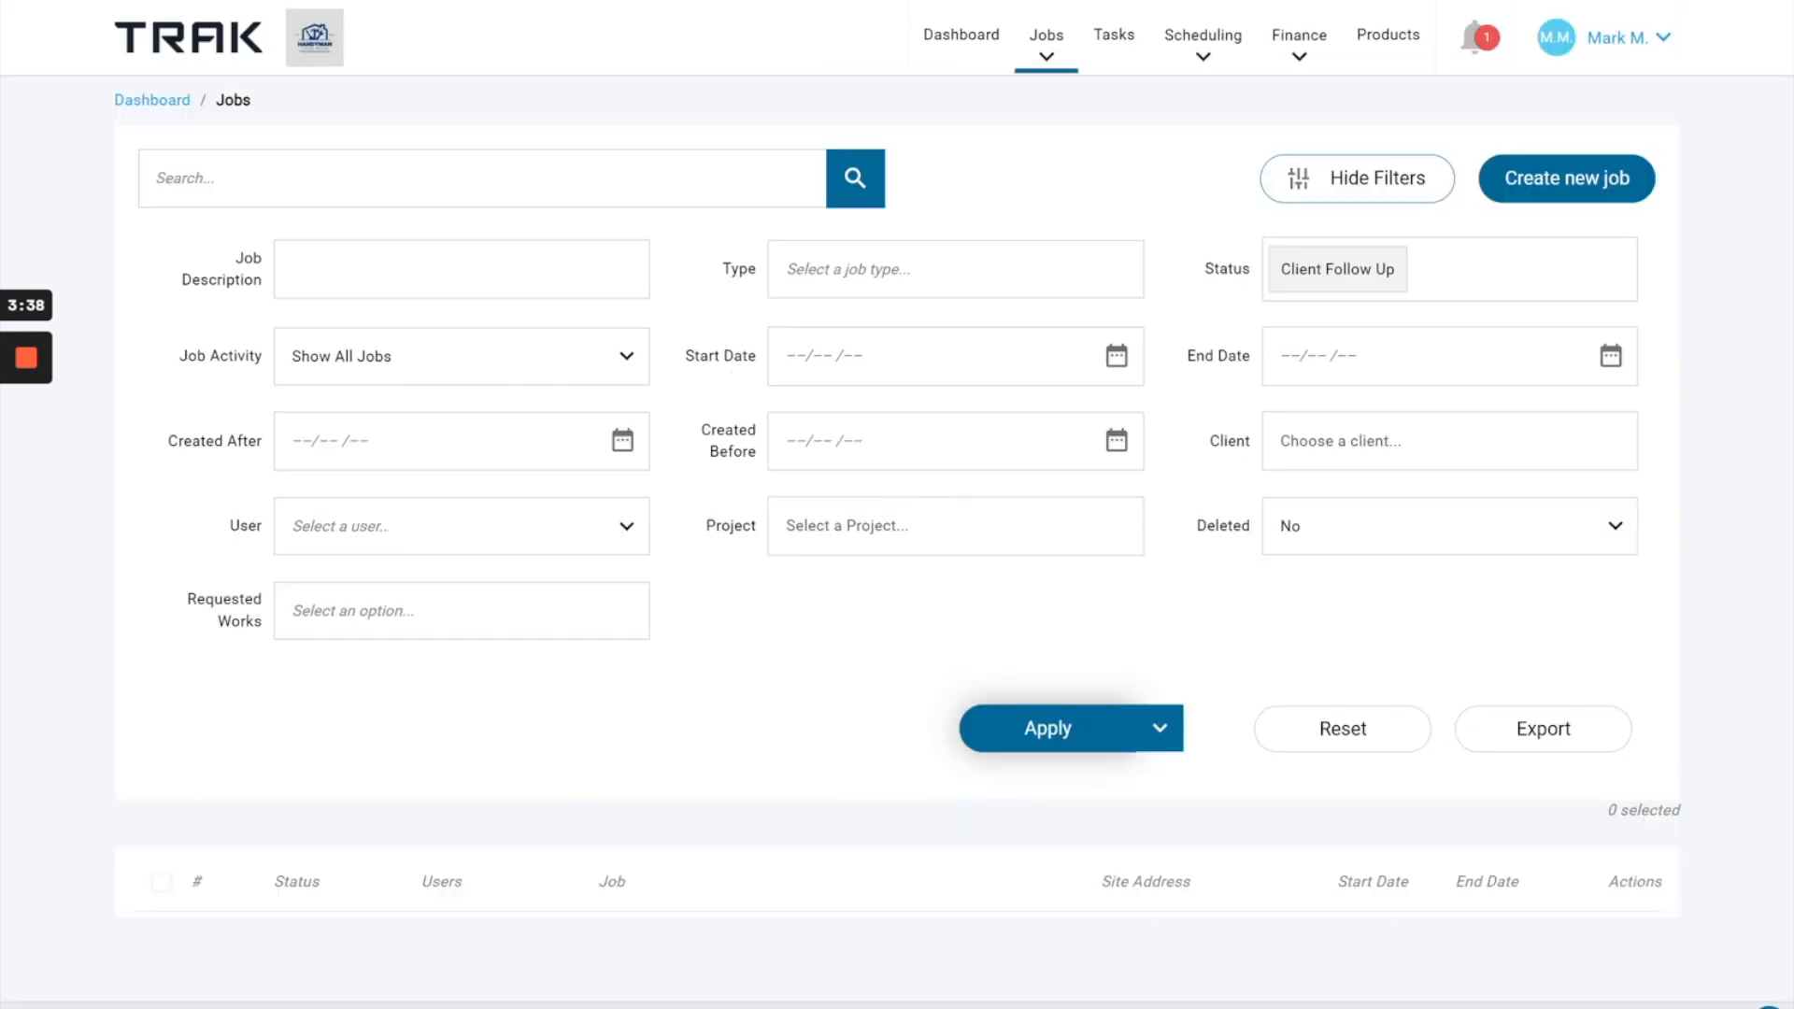
{"action": "right_click", "coordinate": [232, 0]}
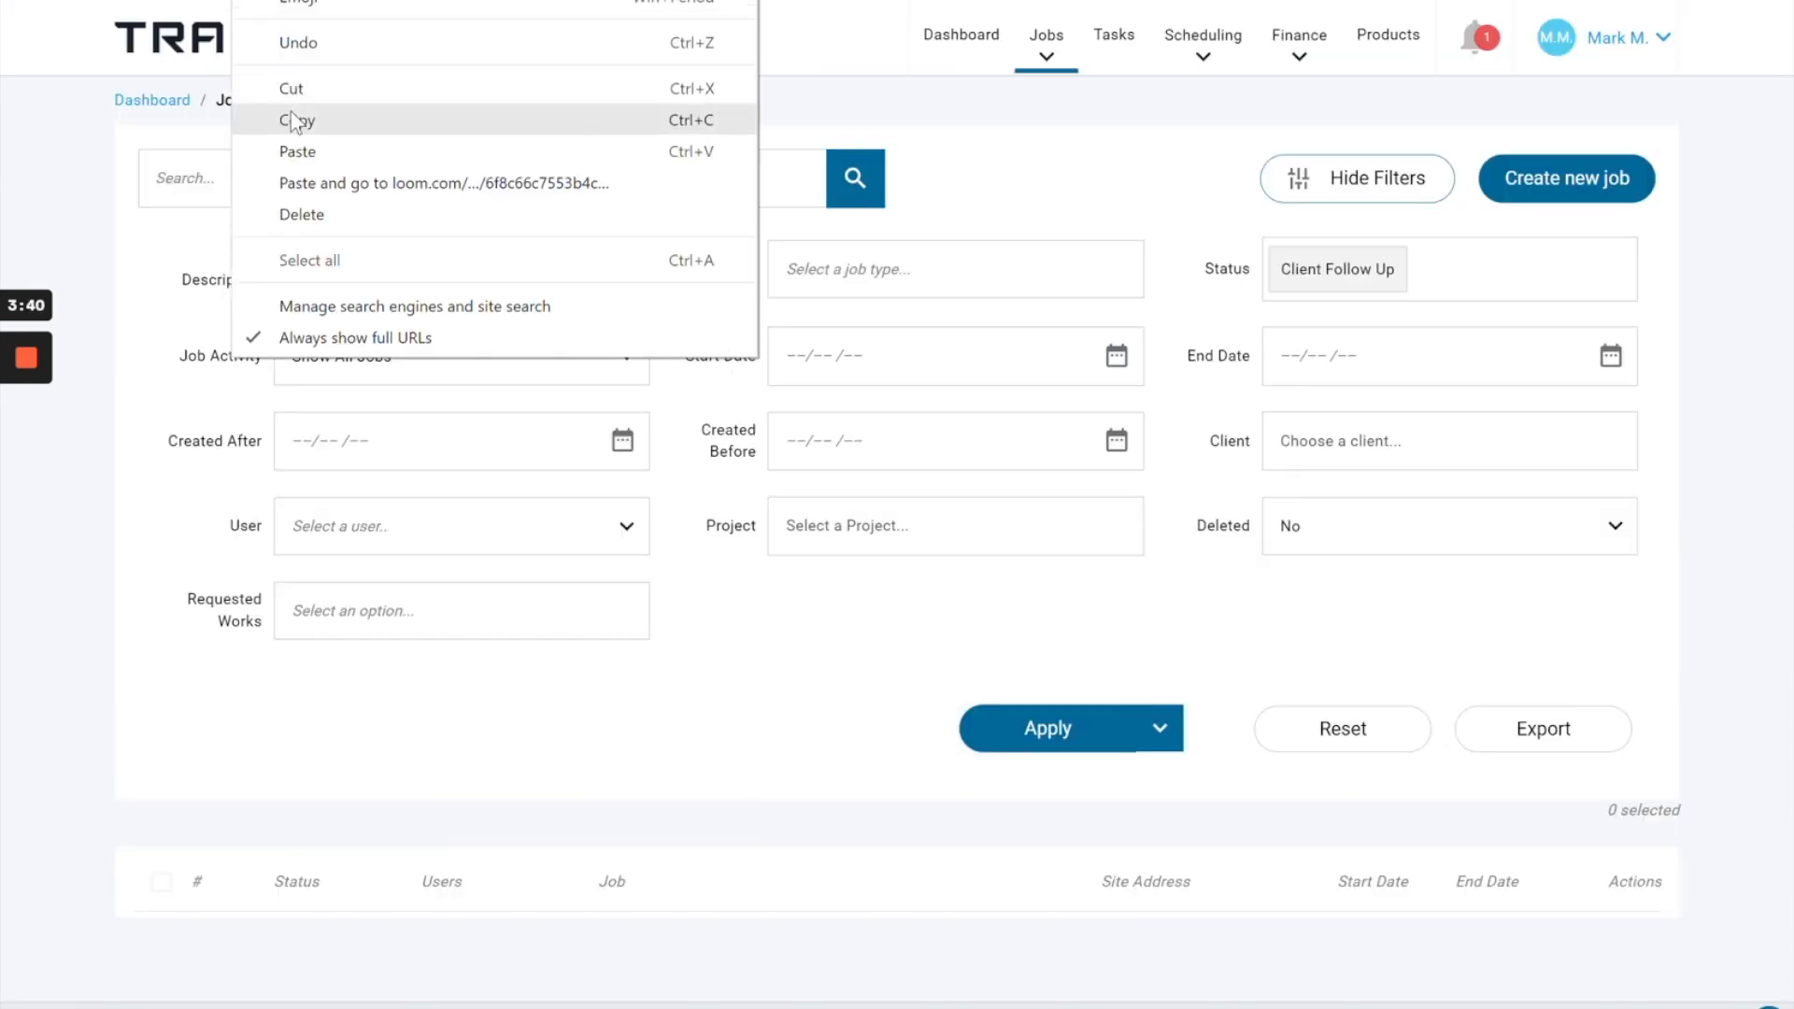
{"action": "left_click", "coordinate": [299, 122]}
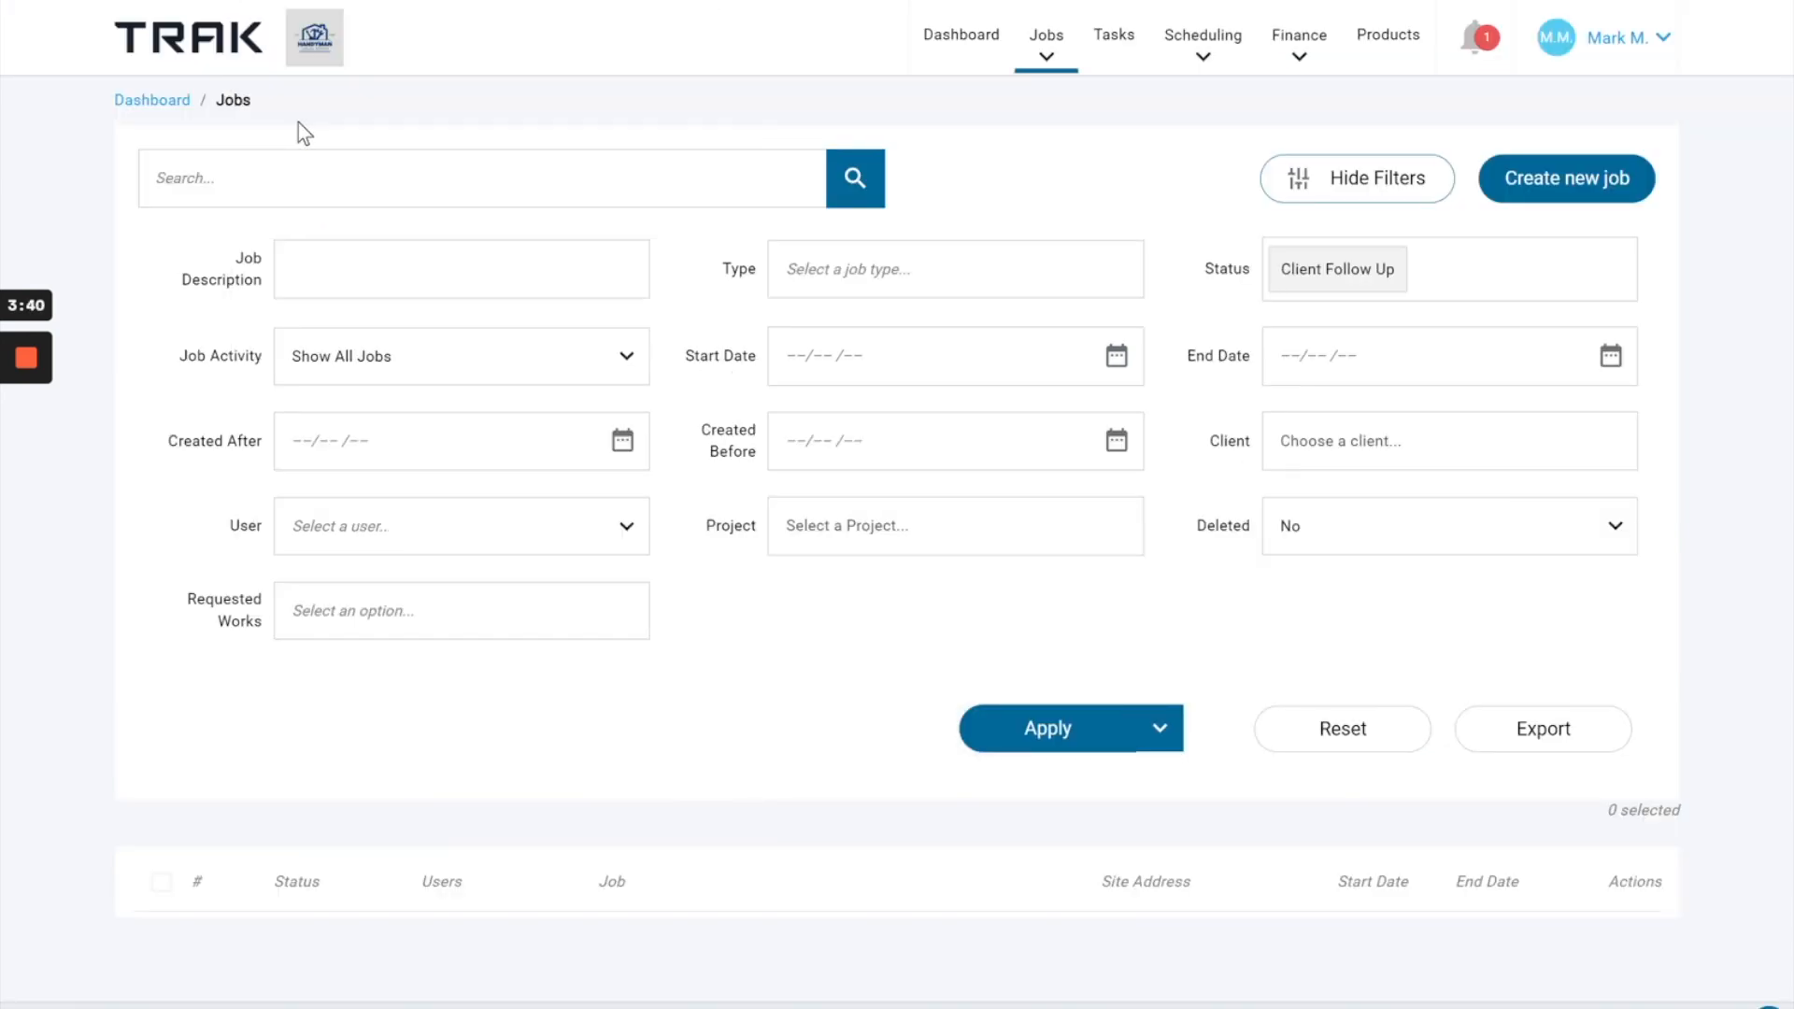
Open the Custom Links settings and start a new custom link.
{"action": "left_click", "coordinate": [1645, 48]}
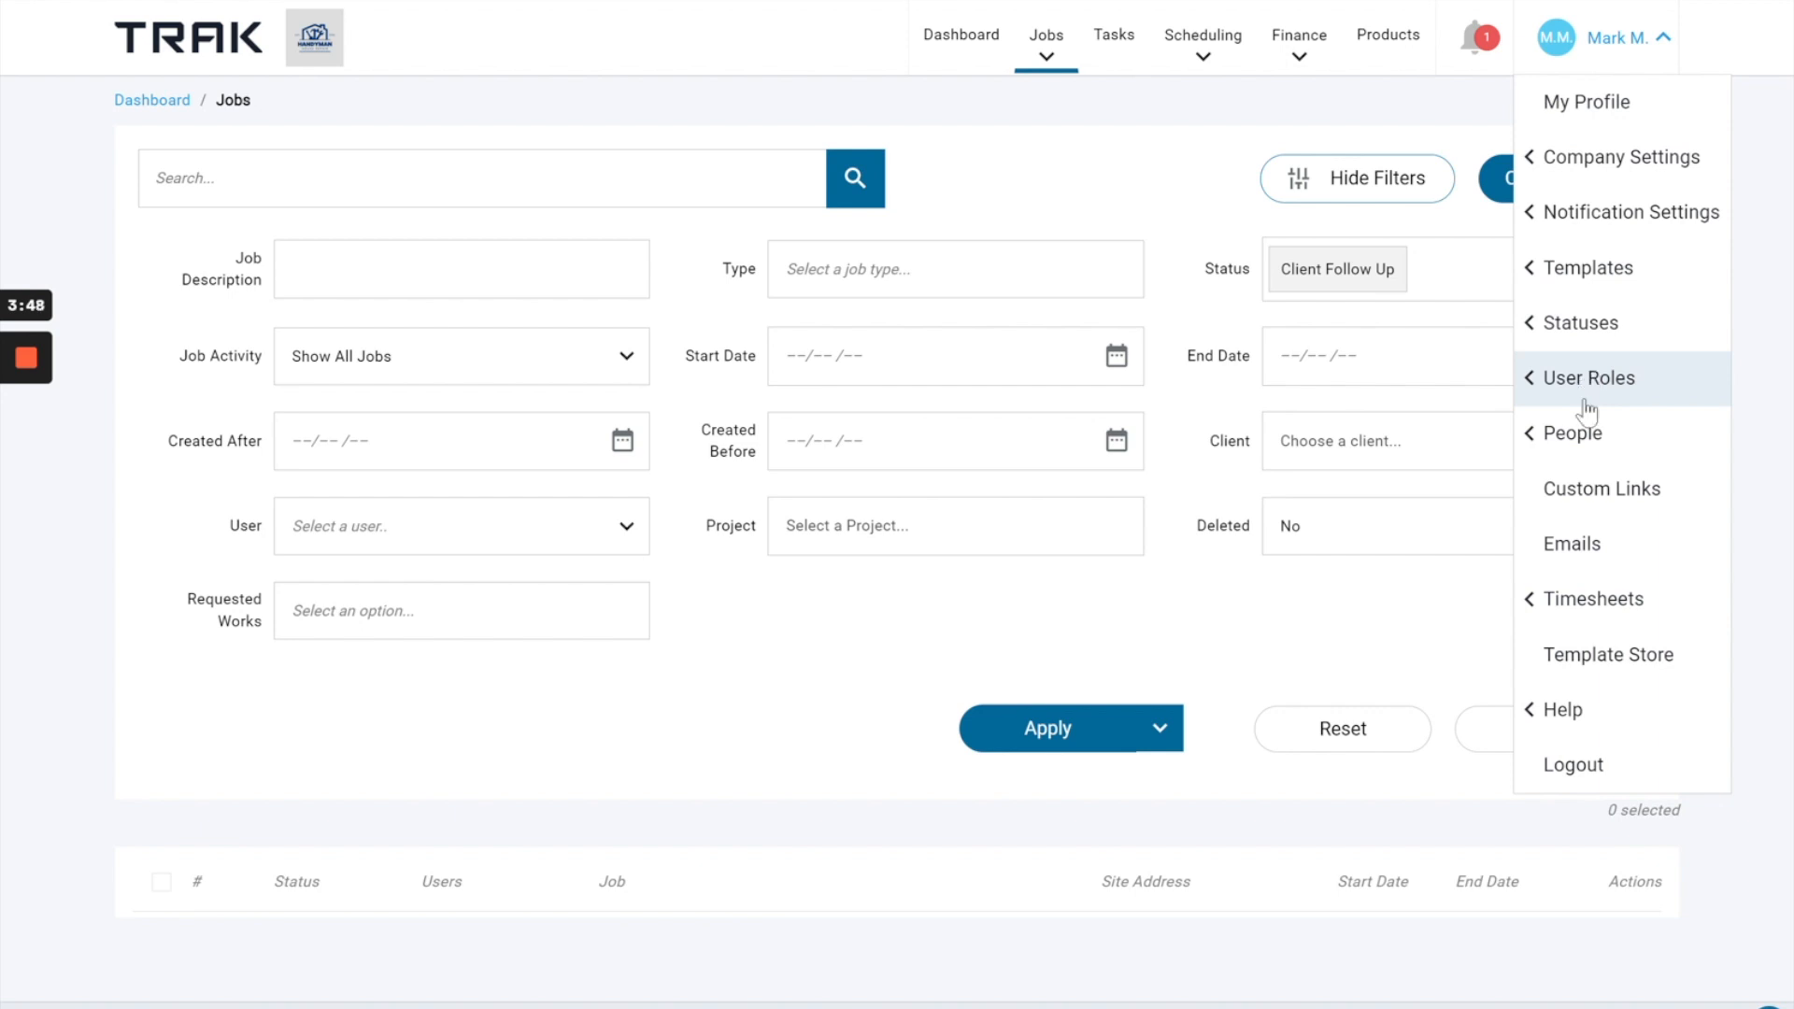
{"action": "left_click", "coordinate": [1589, 491]}
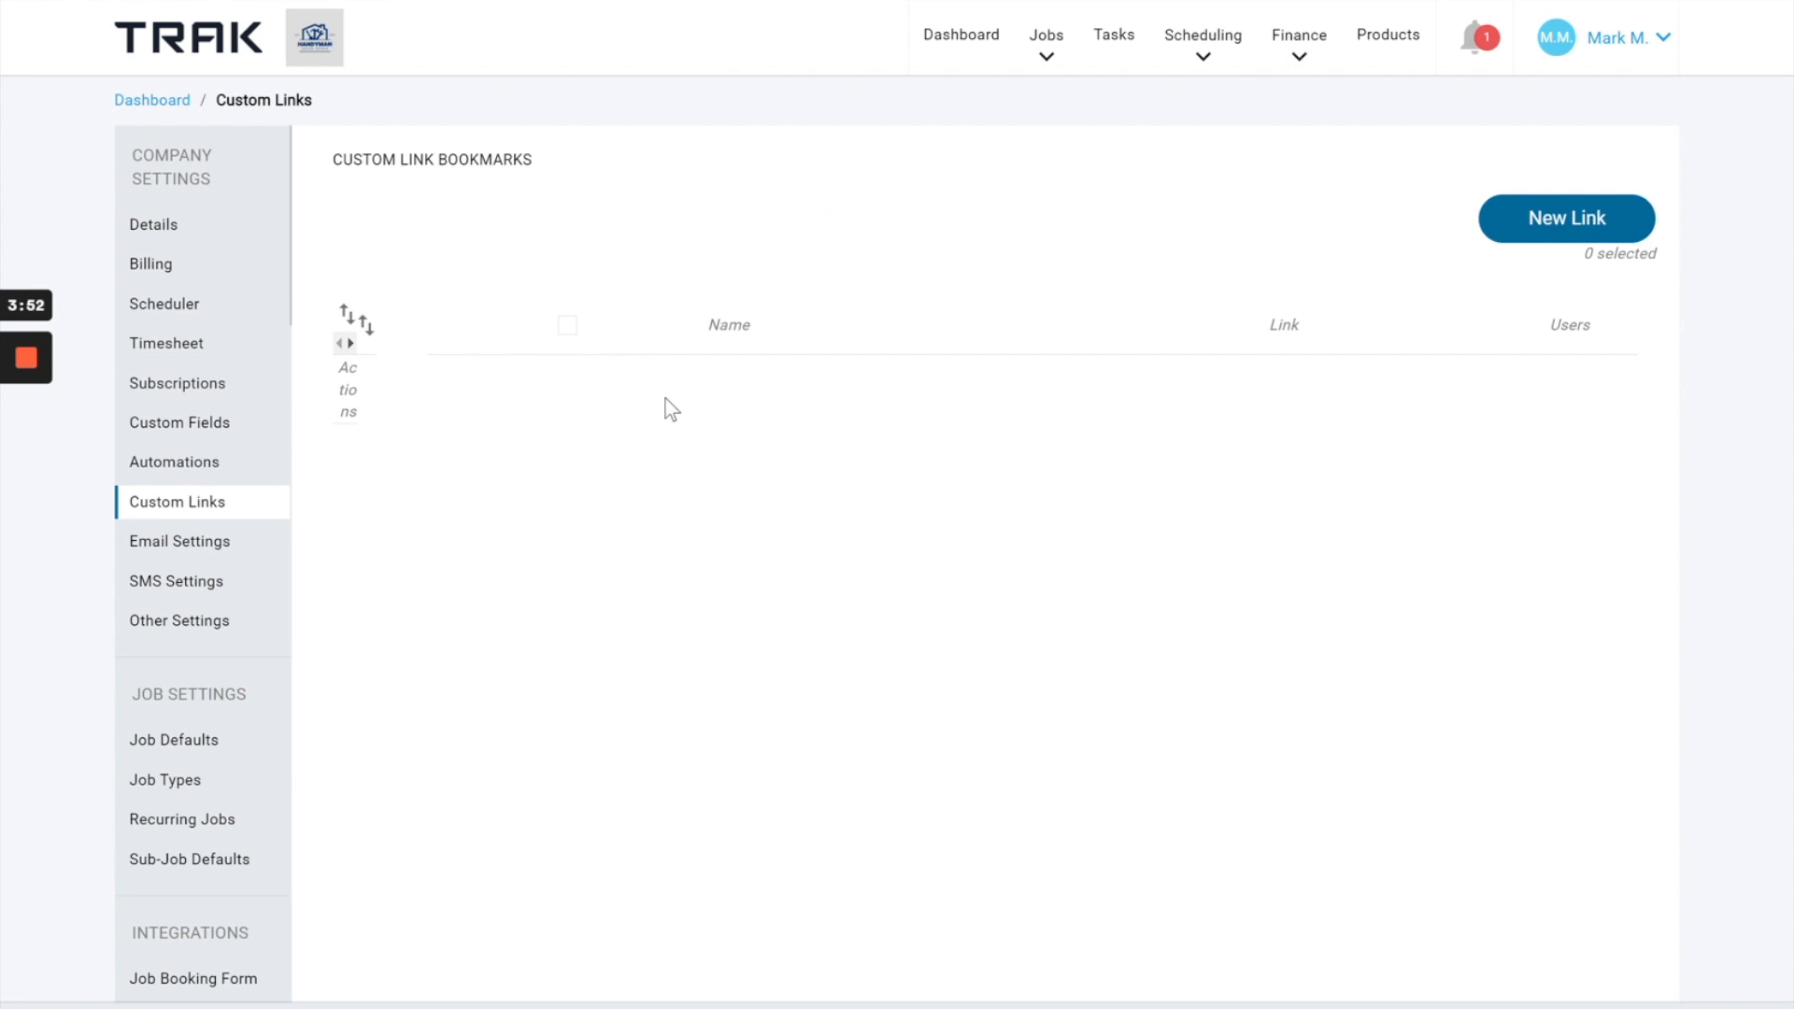
{"action": "left_click", "coordinate": [1538, 234]}
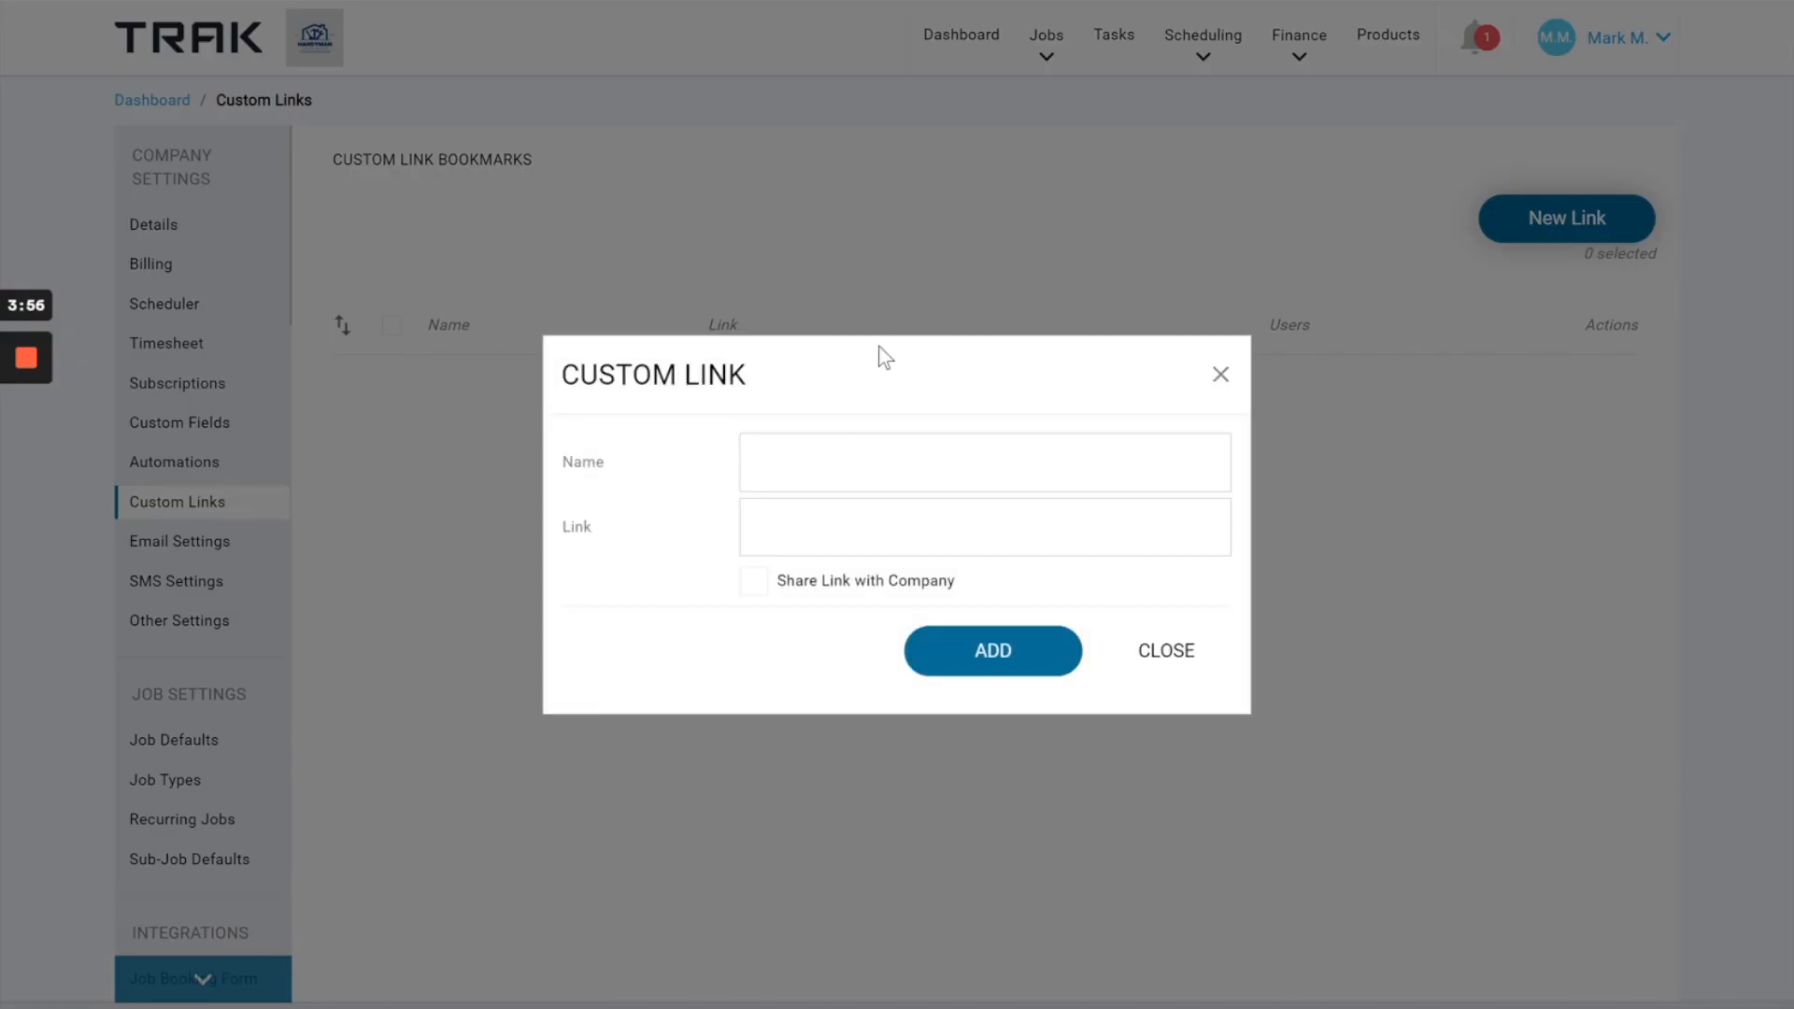
Name the new custom link "Jobs require follow".
{"action": "left_click", "coordinate": [811, 458]}
{"action": "left_click", "coordinate": [814, 454]}
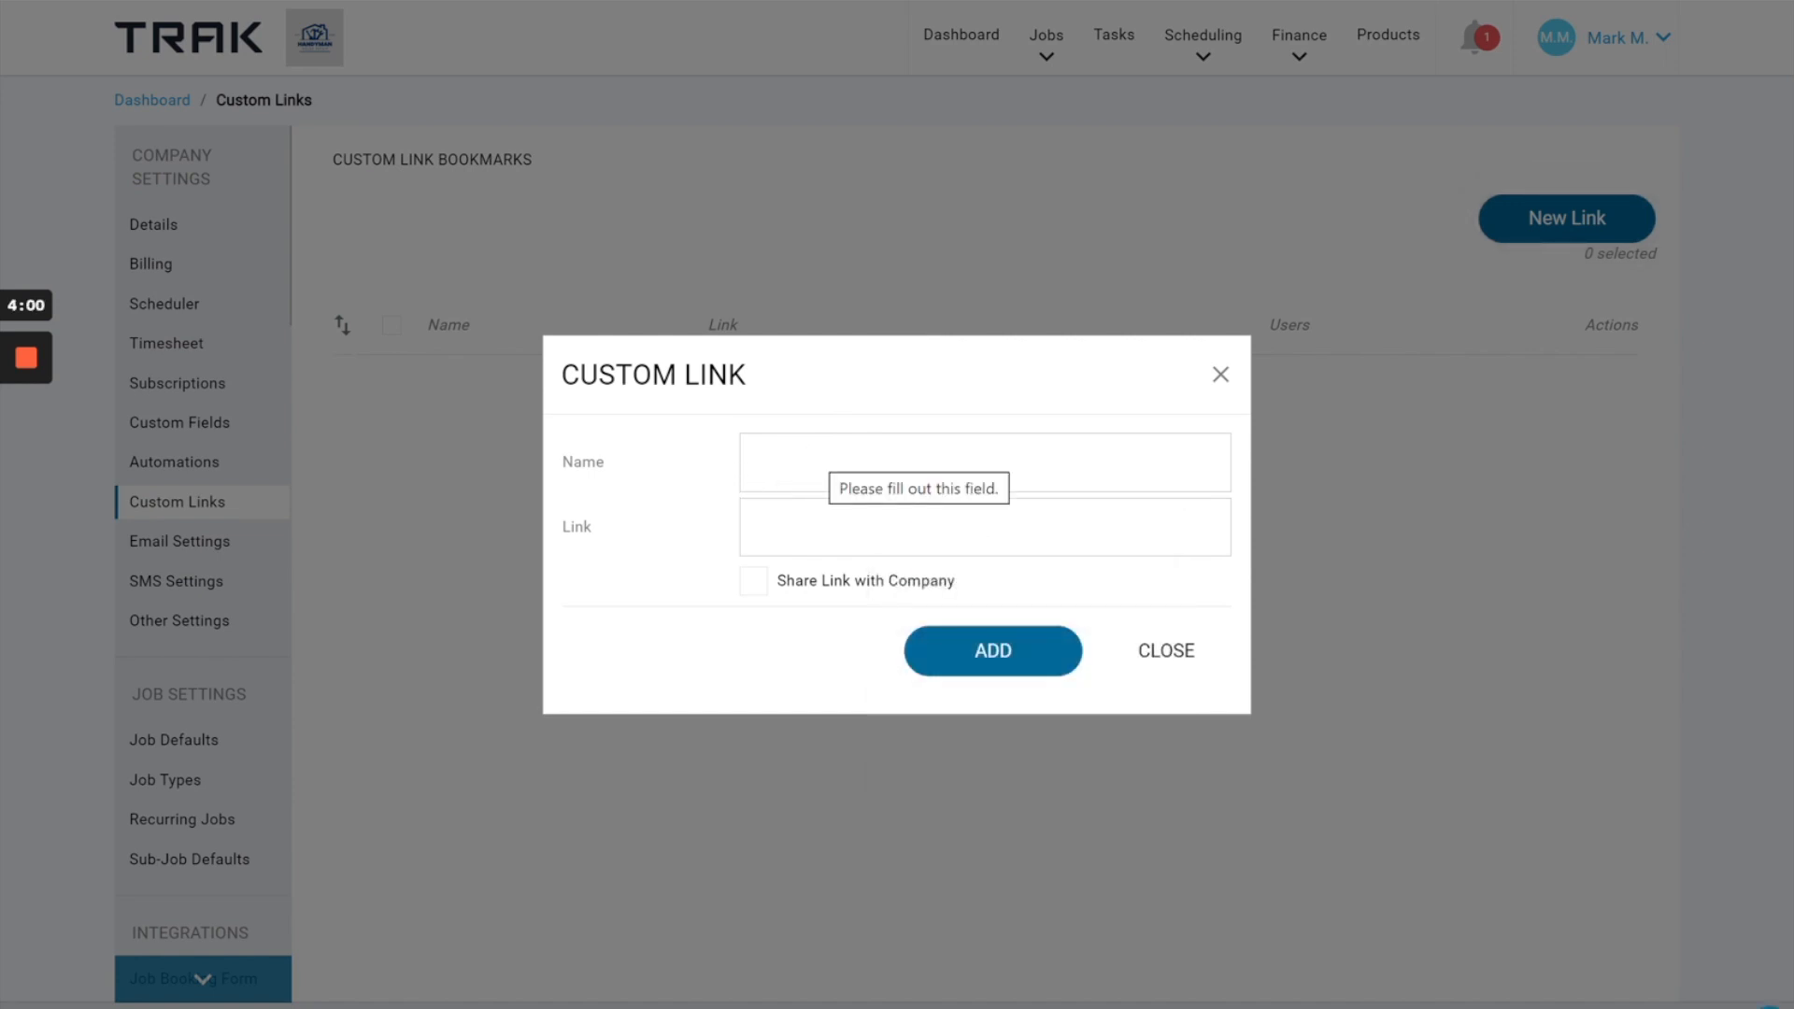
{"action": "left_click", "coordinate": [811, 458]}
{"action": "type", "text": "Jo"}
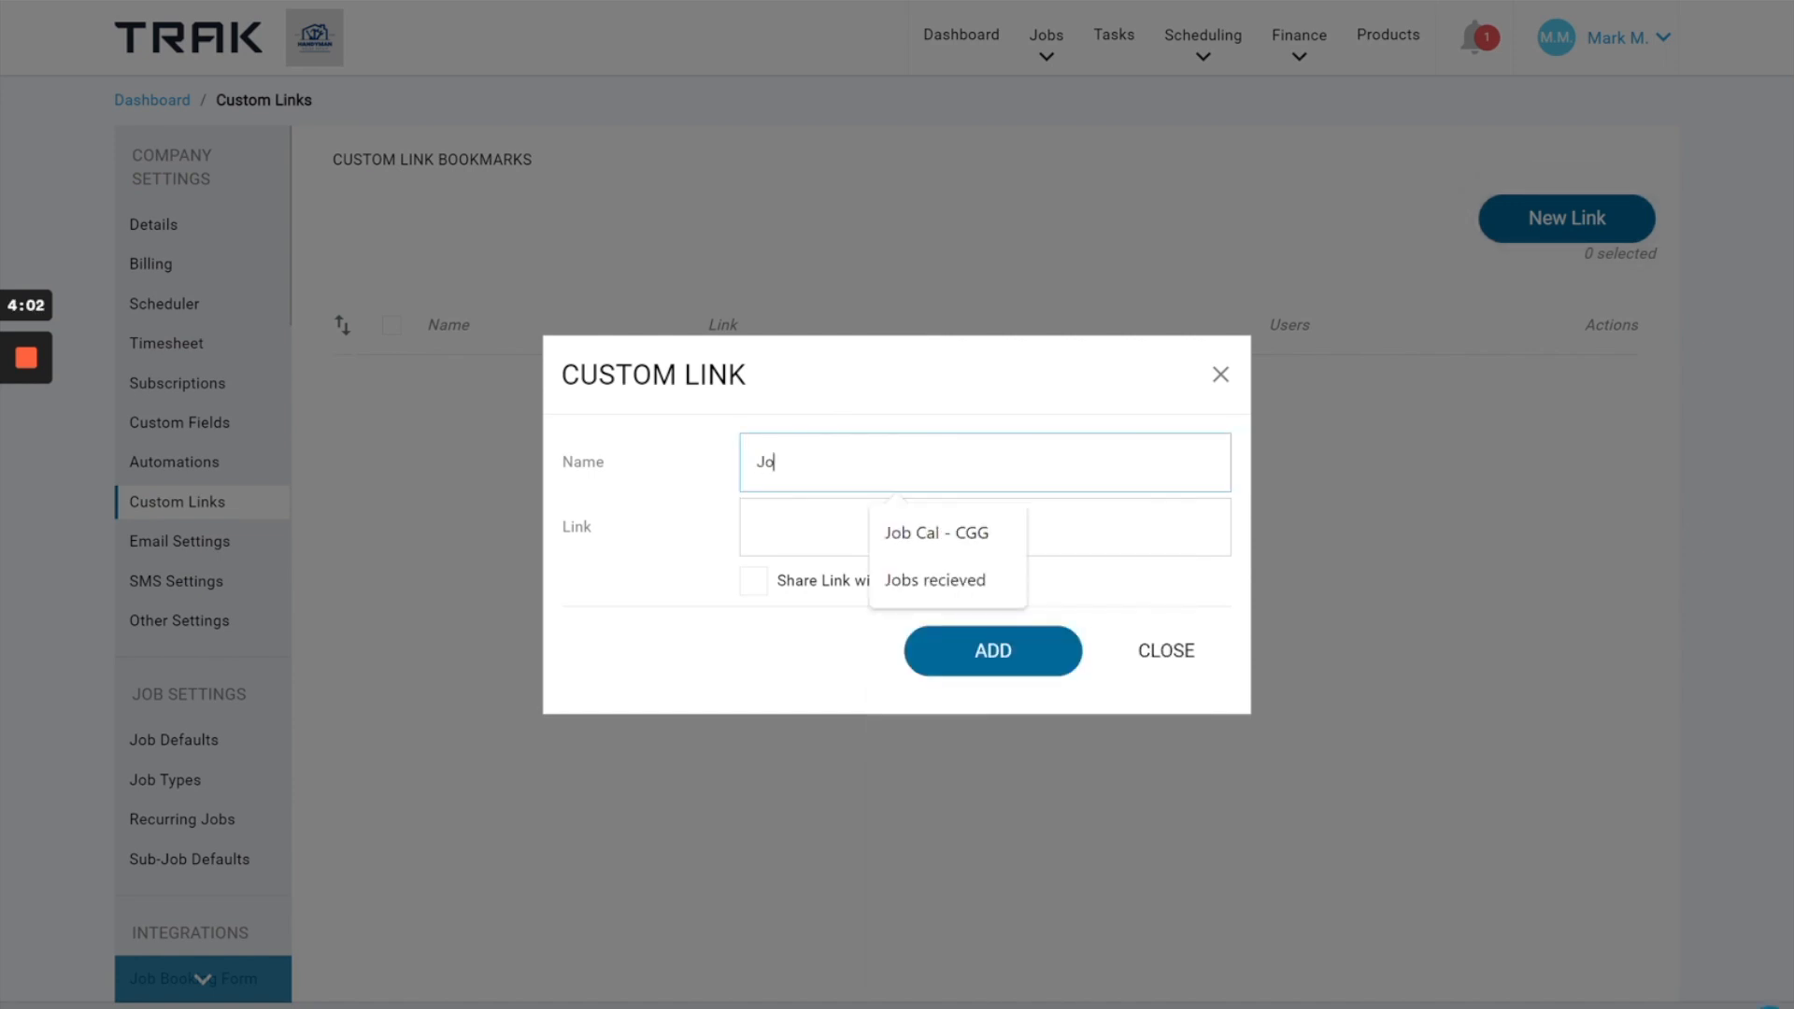
{"action": "type", "text": "bs requ"}
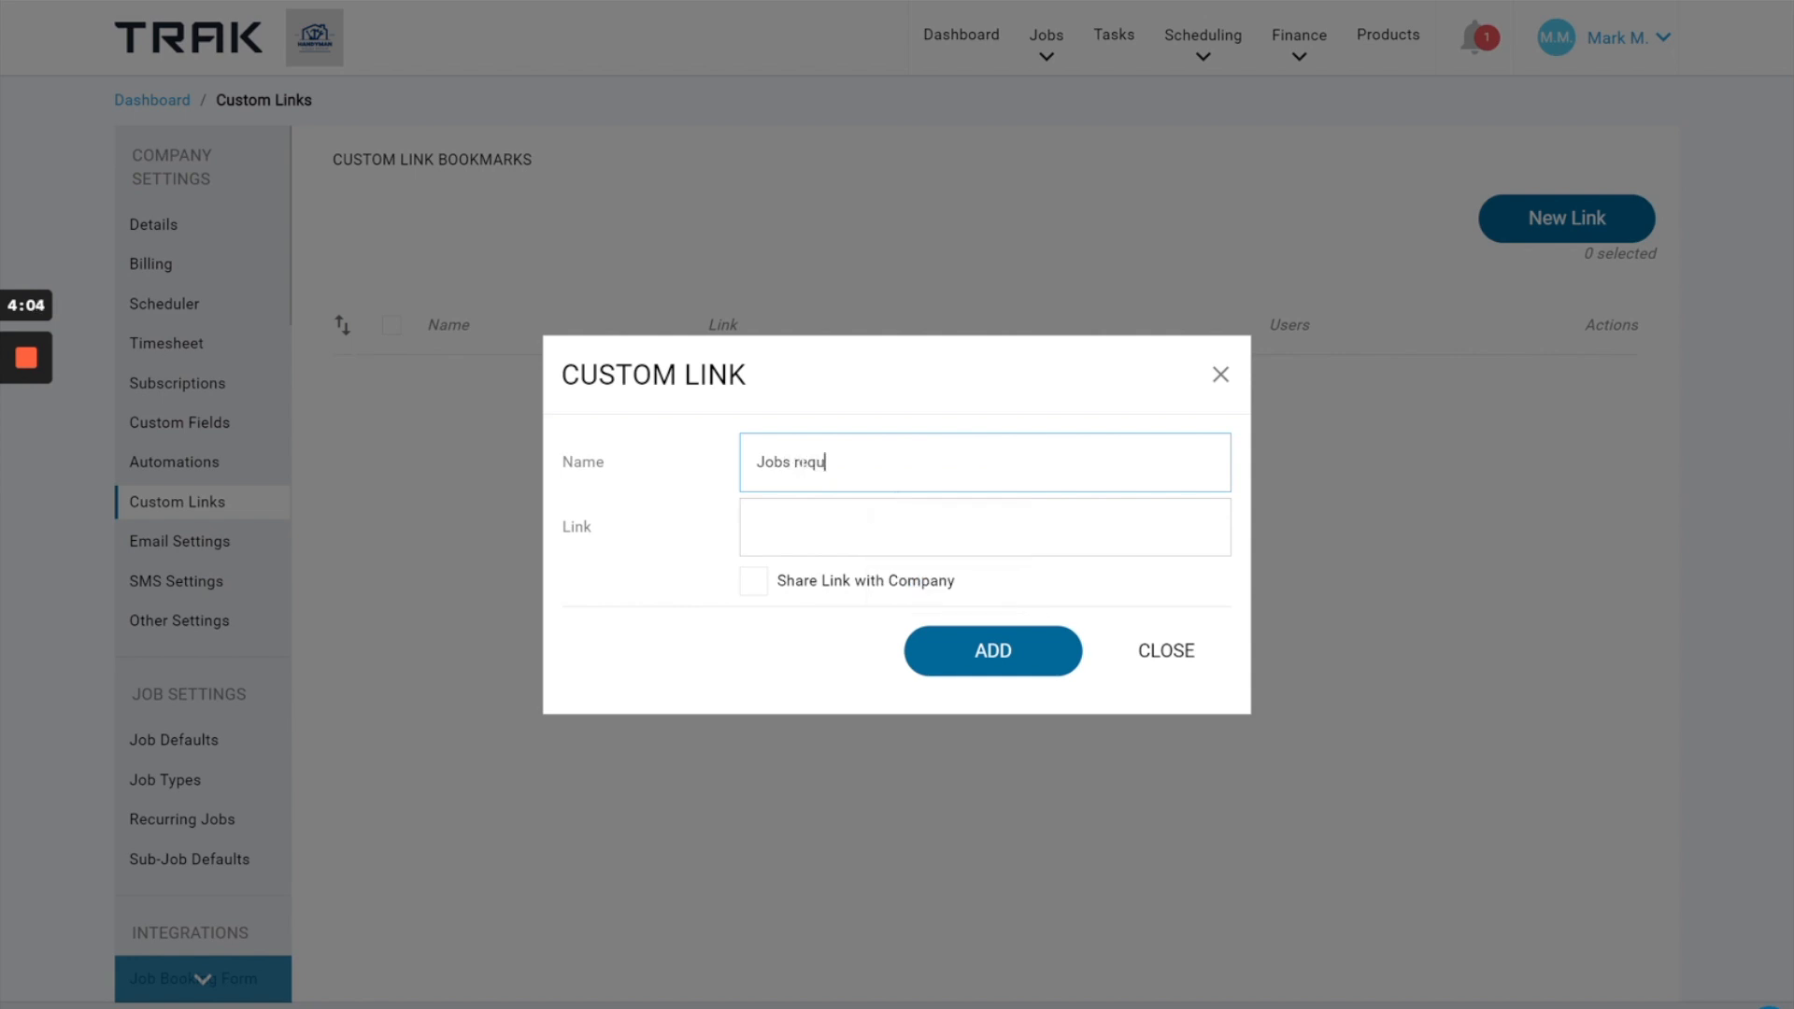
{"action": "type", "text": "ire follow"}
Paste the copied filtered Jobs page address as the custom link's target and add the bookmark without sharing it with the company.
{"action": "left_click", "coordinate": [841, 528]}
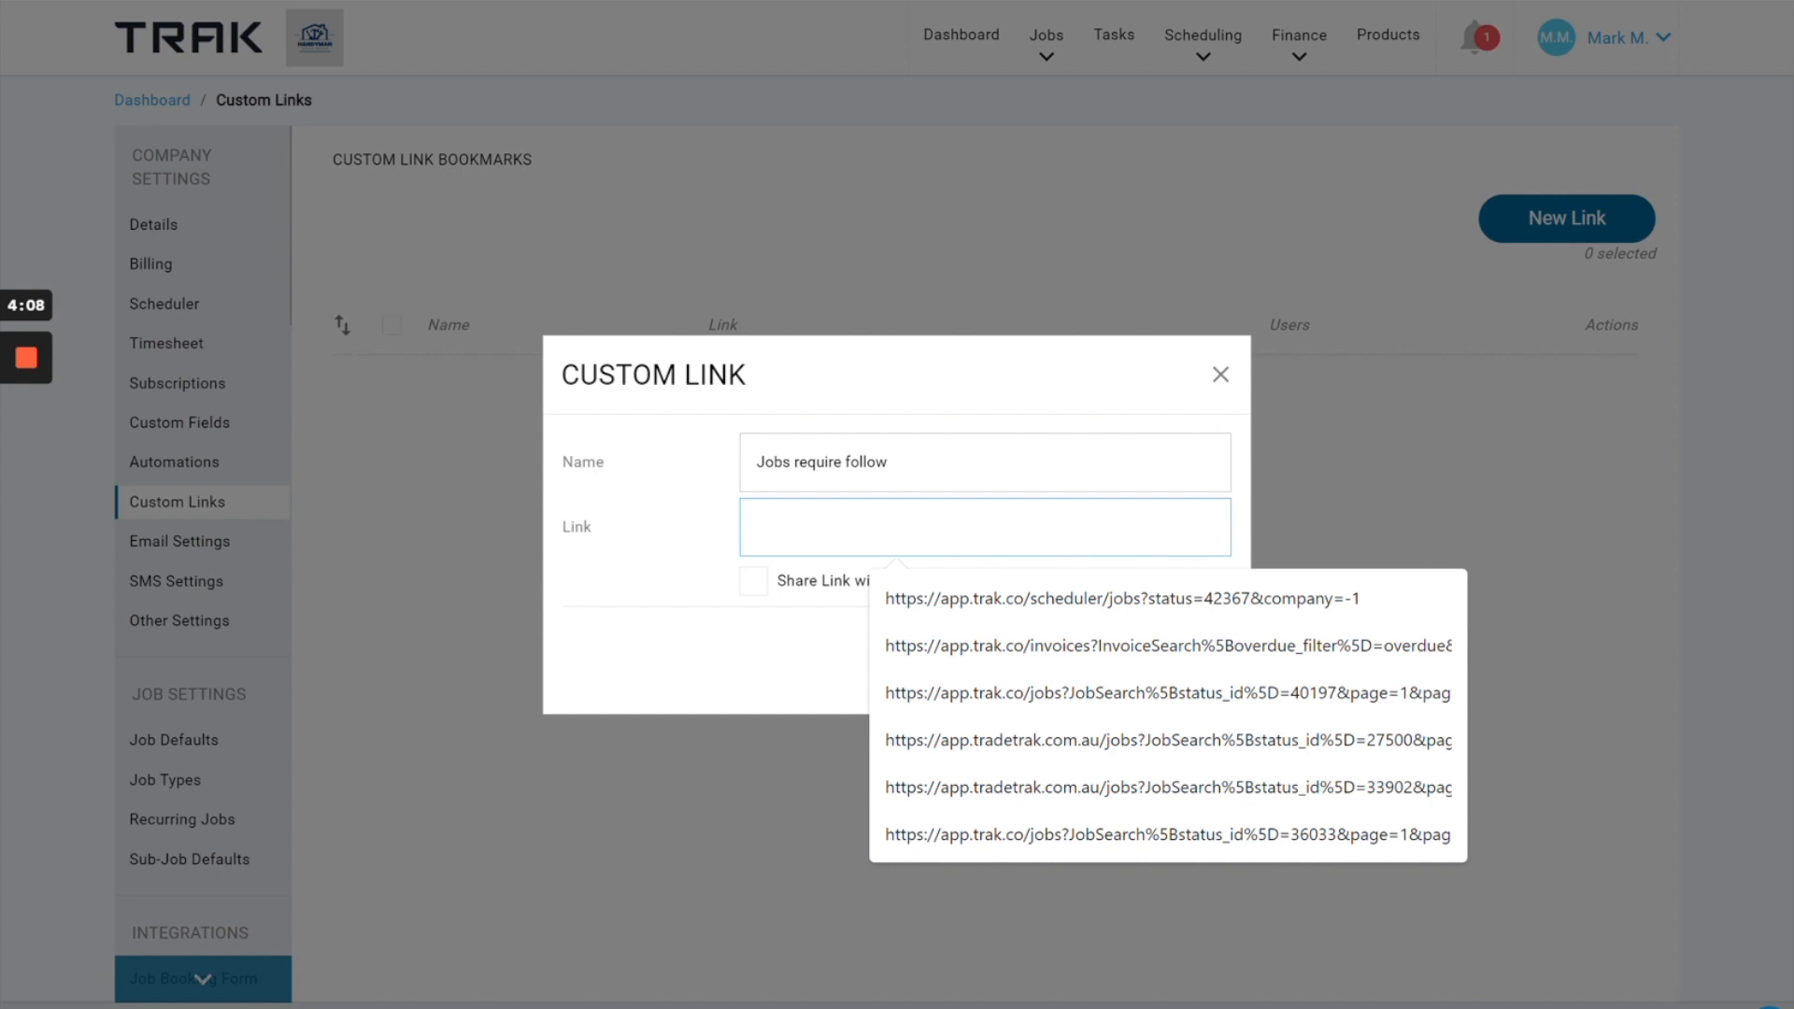
{"action": "key", "text": "ctrl+v"}
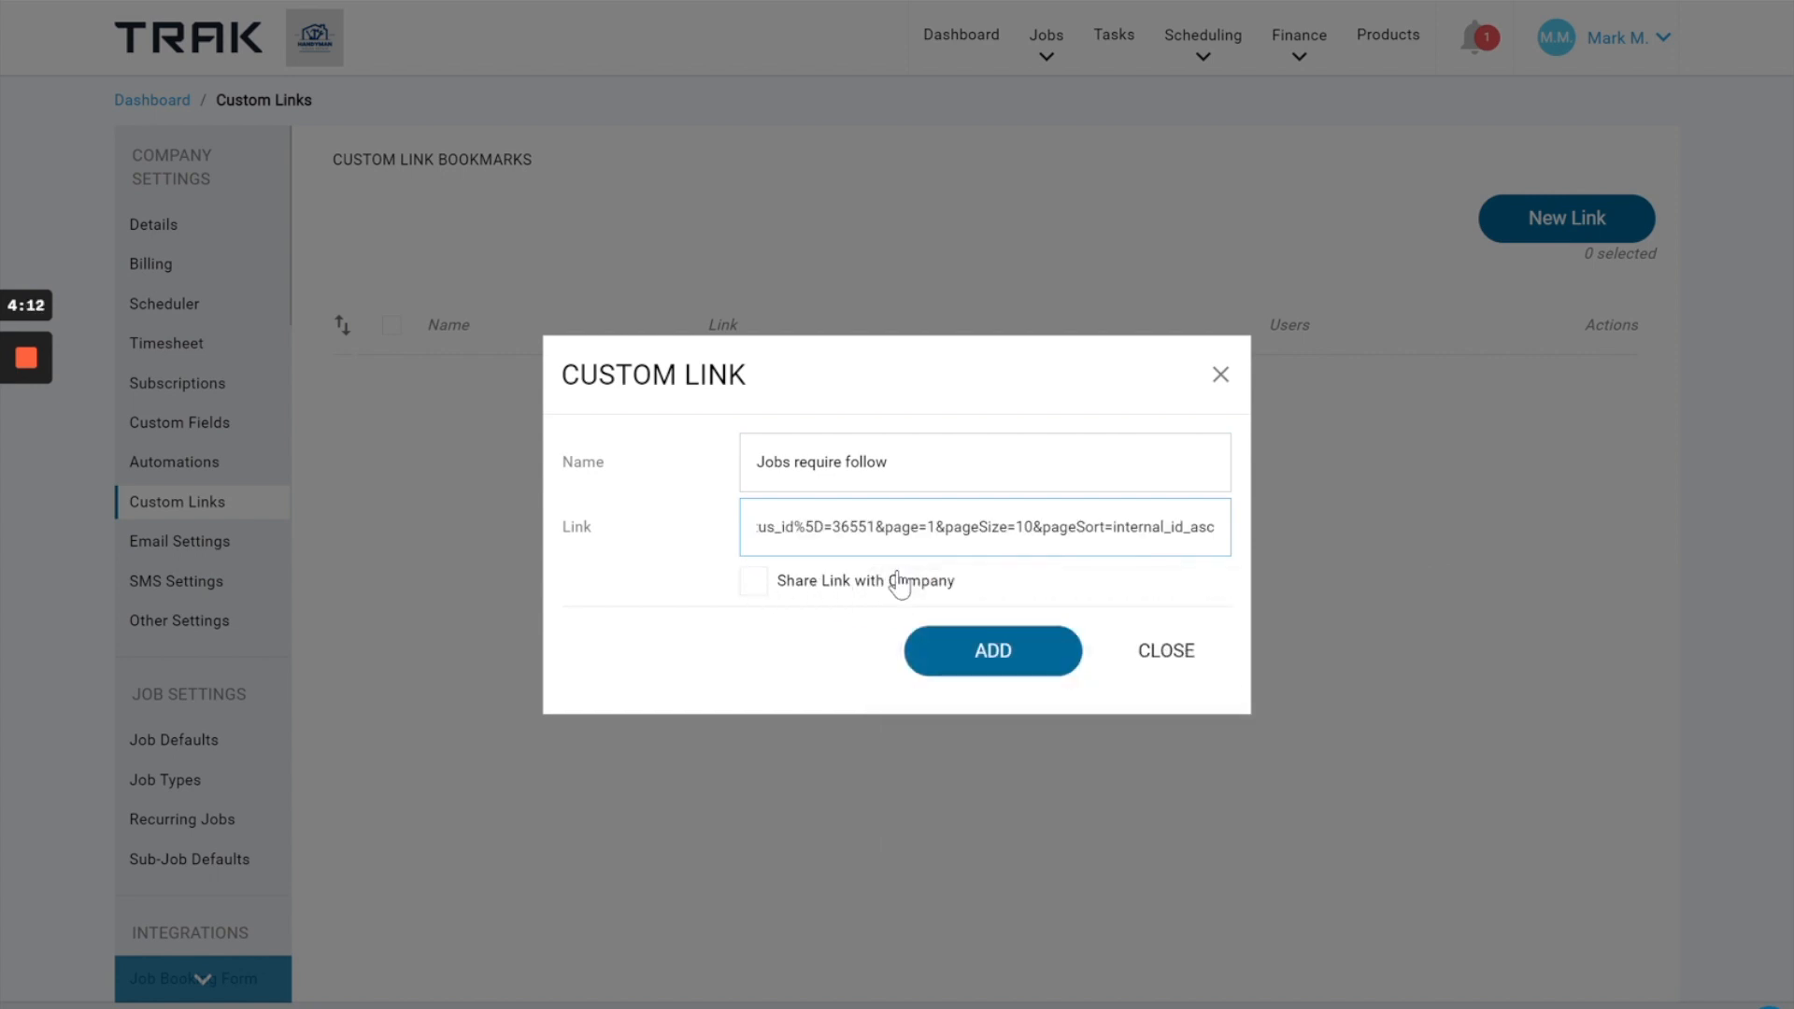
{"action": "left_click", "coordinate": [972, 647]}
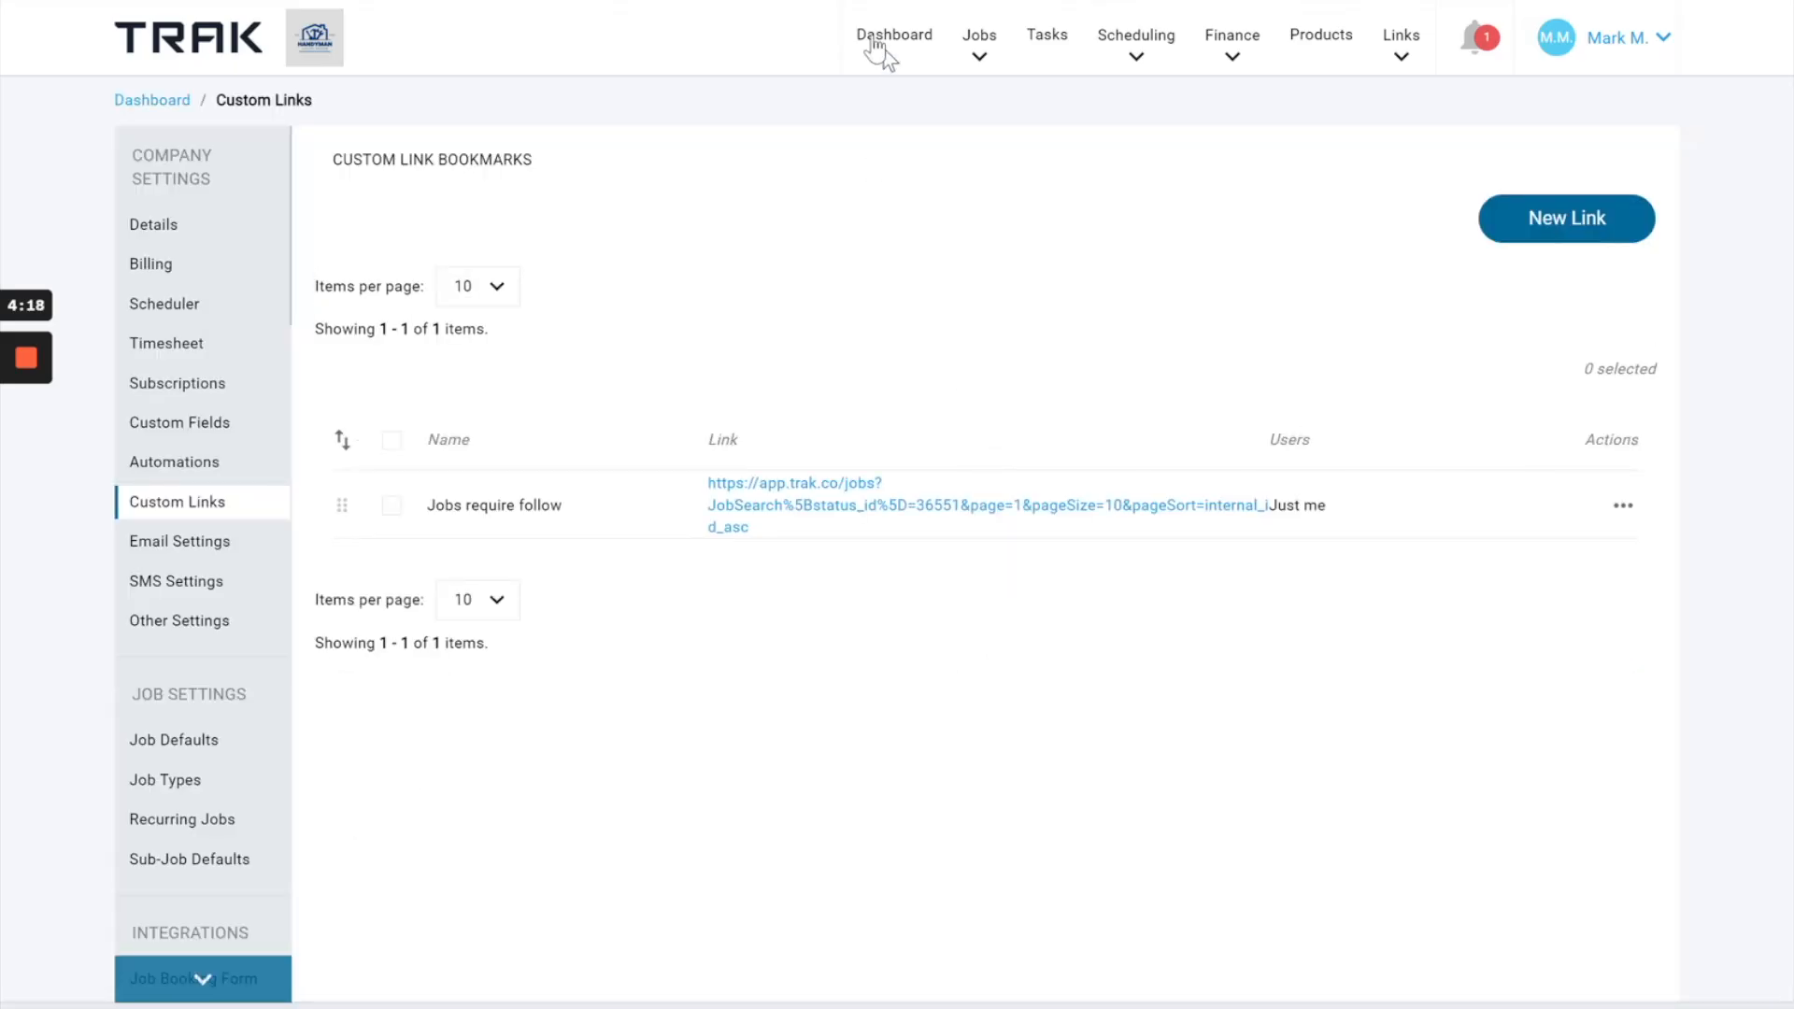
Open the saved "Jobs require follow" bookmark to check the filtered jobs view.
{"action": "left_click", "coordinate": [1158, 42]}
{"action": "mouse_move", "coordinate": [1413, 60]}
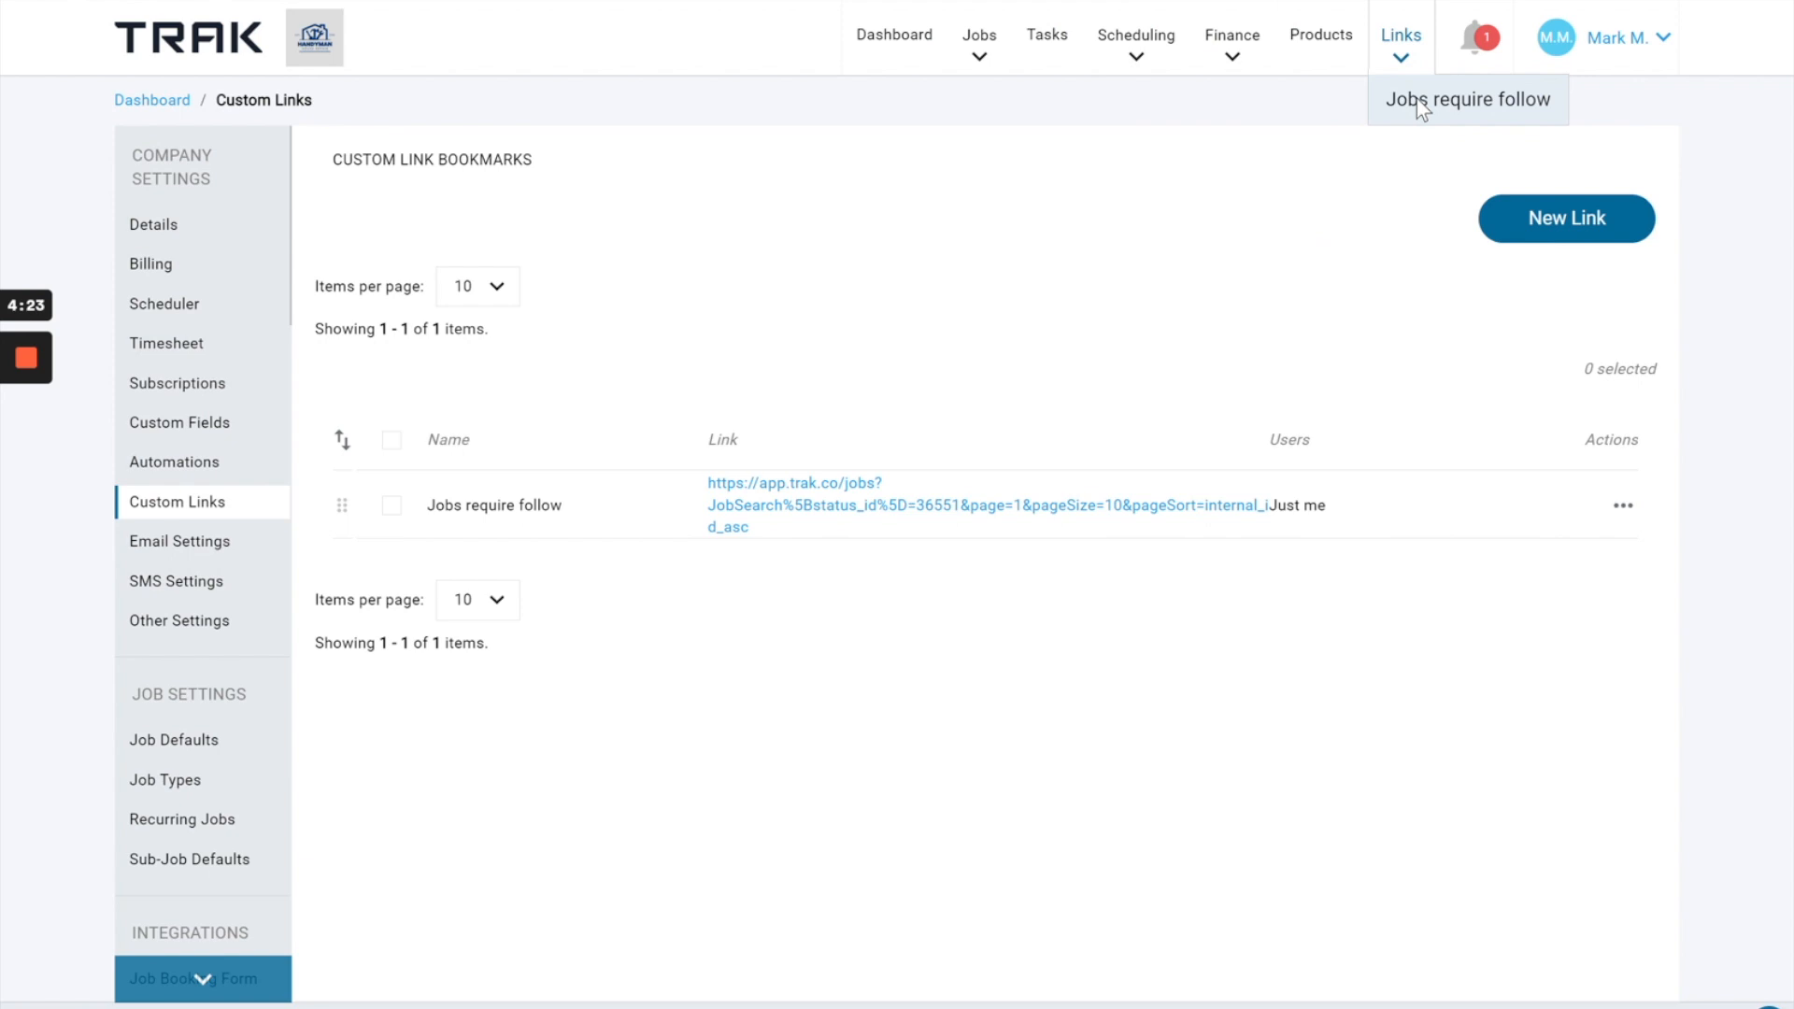
{"action": "left_click", "coordinate": [1416, 99]}
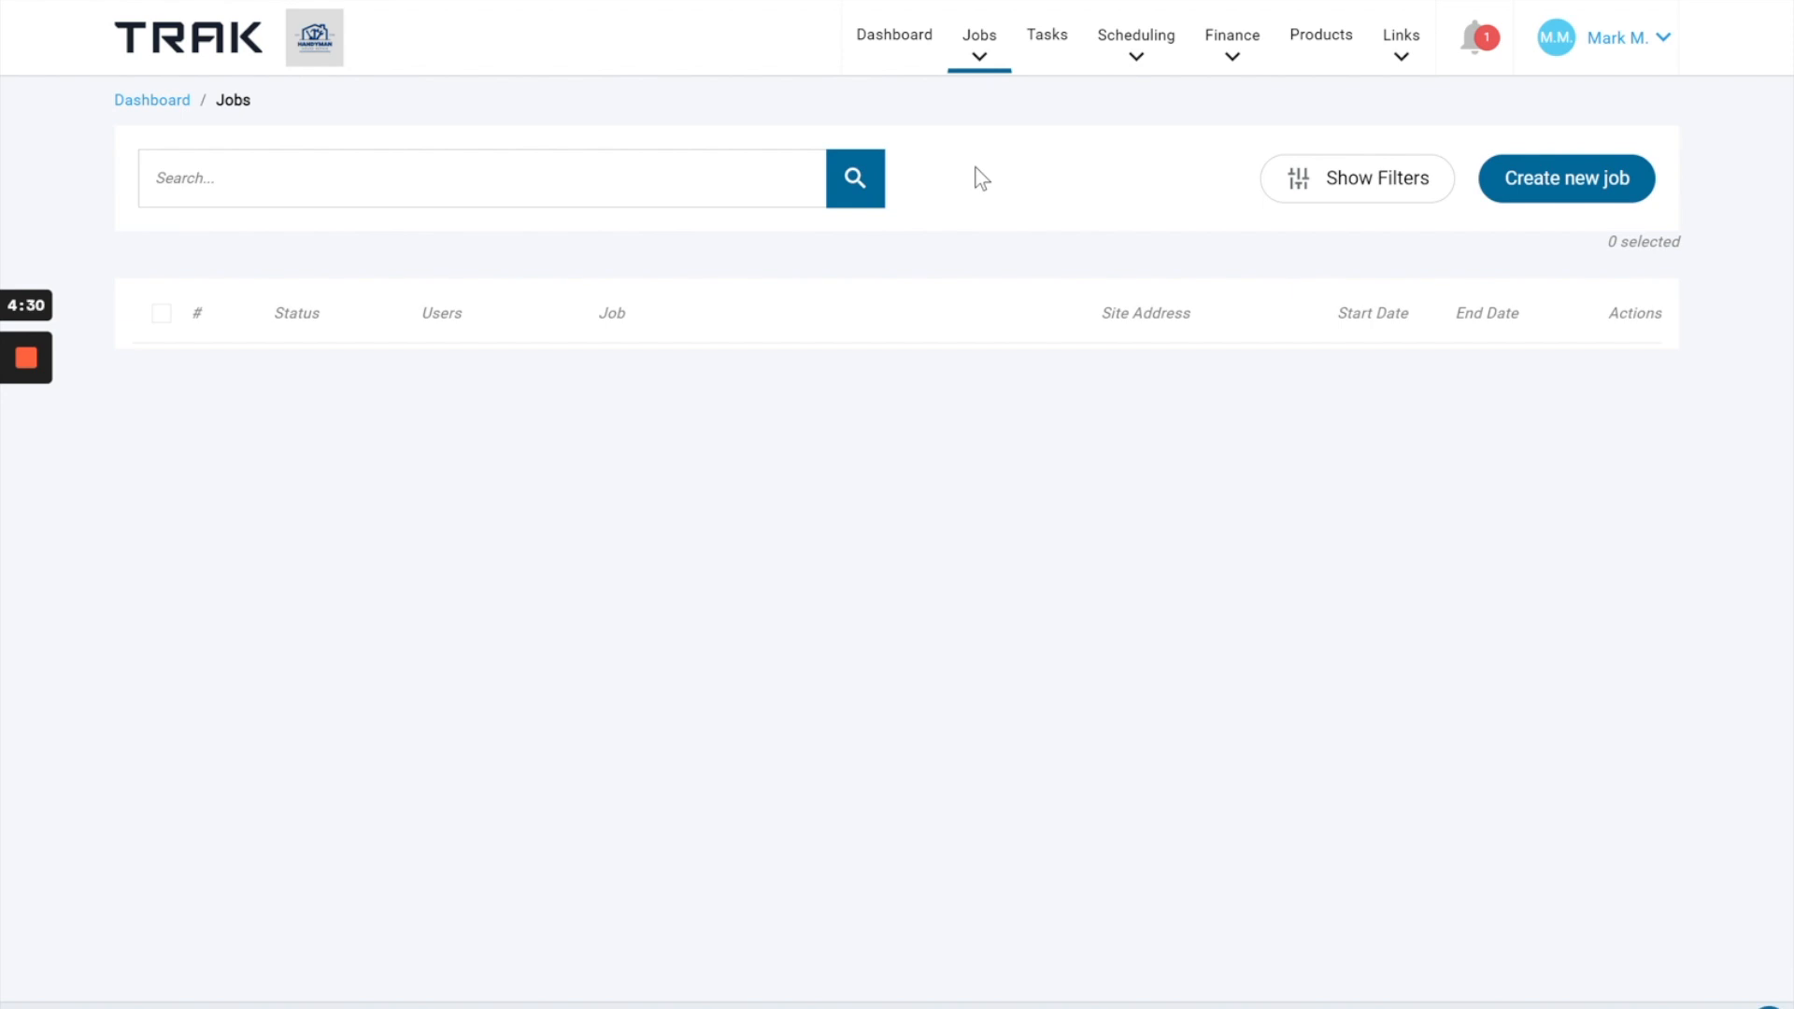
Return to the full, unfiltered Jobs list.
{"action": "left_click", "coordinate": [980, 58]}
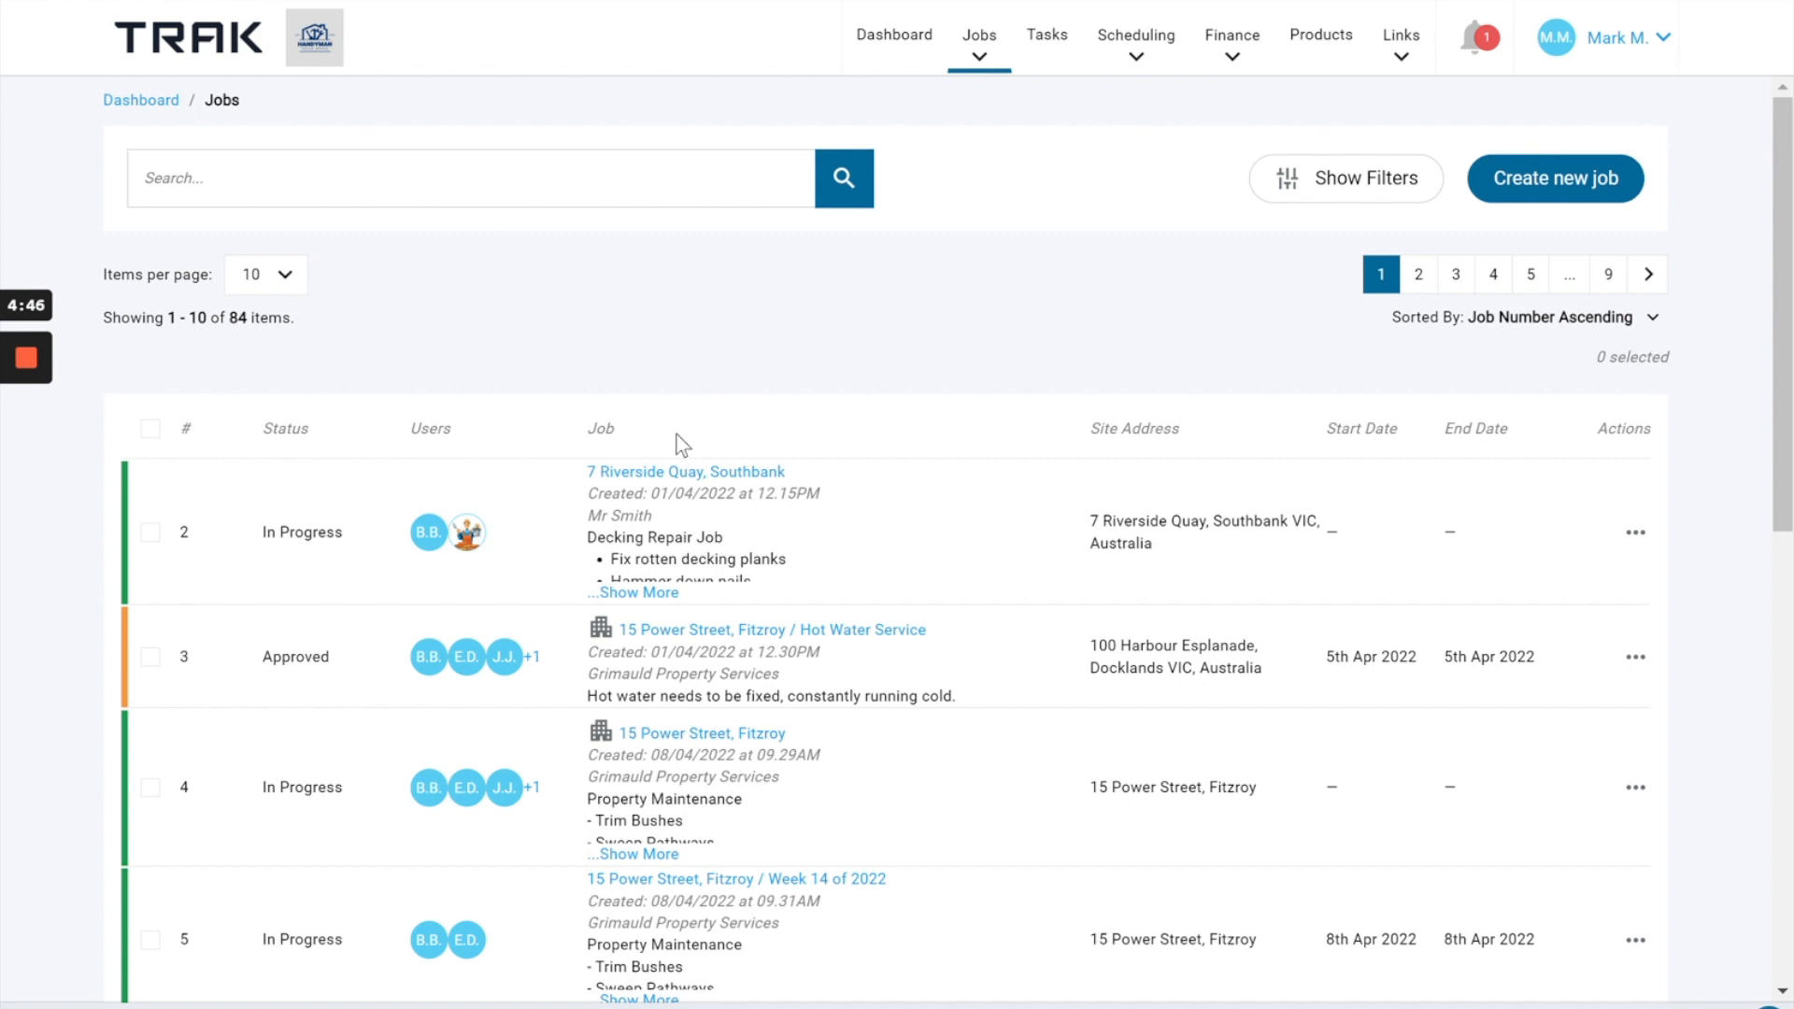
{"action": "left_click", "coordinate": [979, 42]}
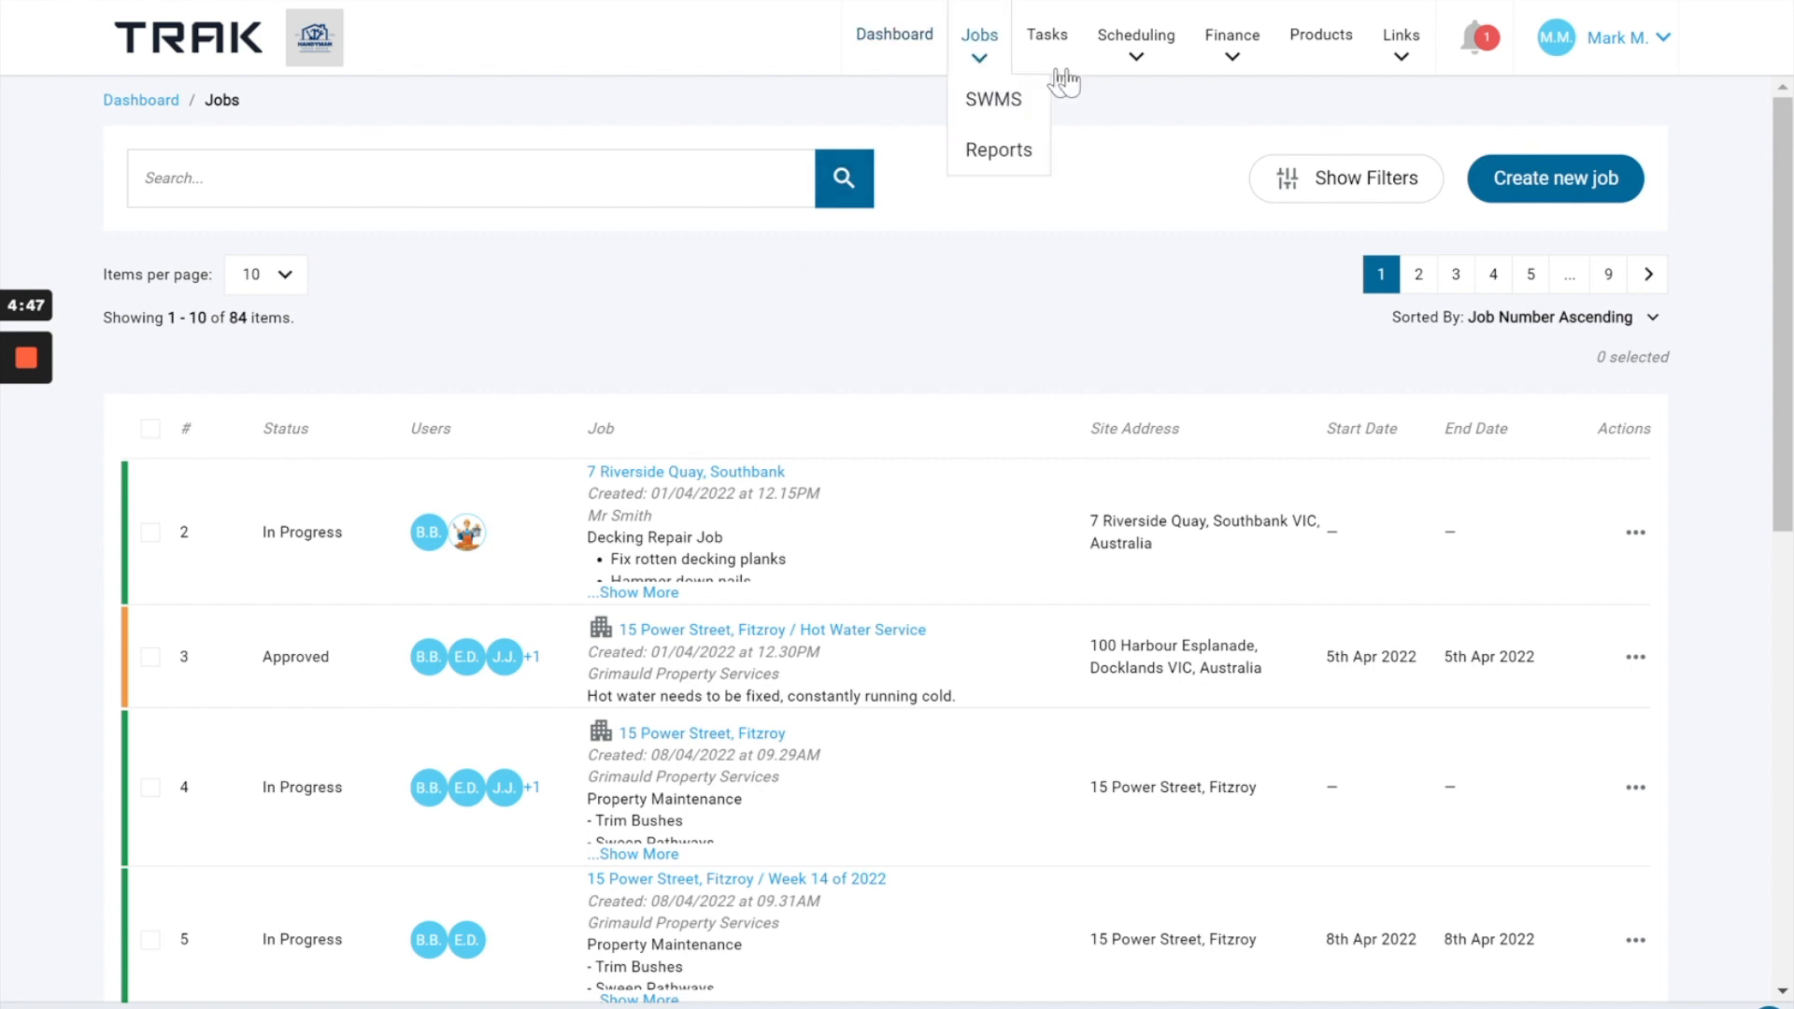
{"action": "mouse_move", "coordinate": [1422, 70]}
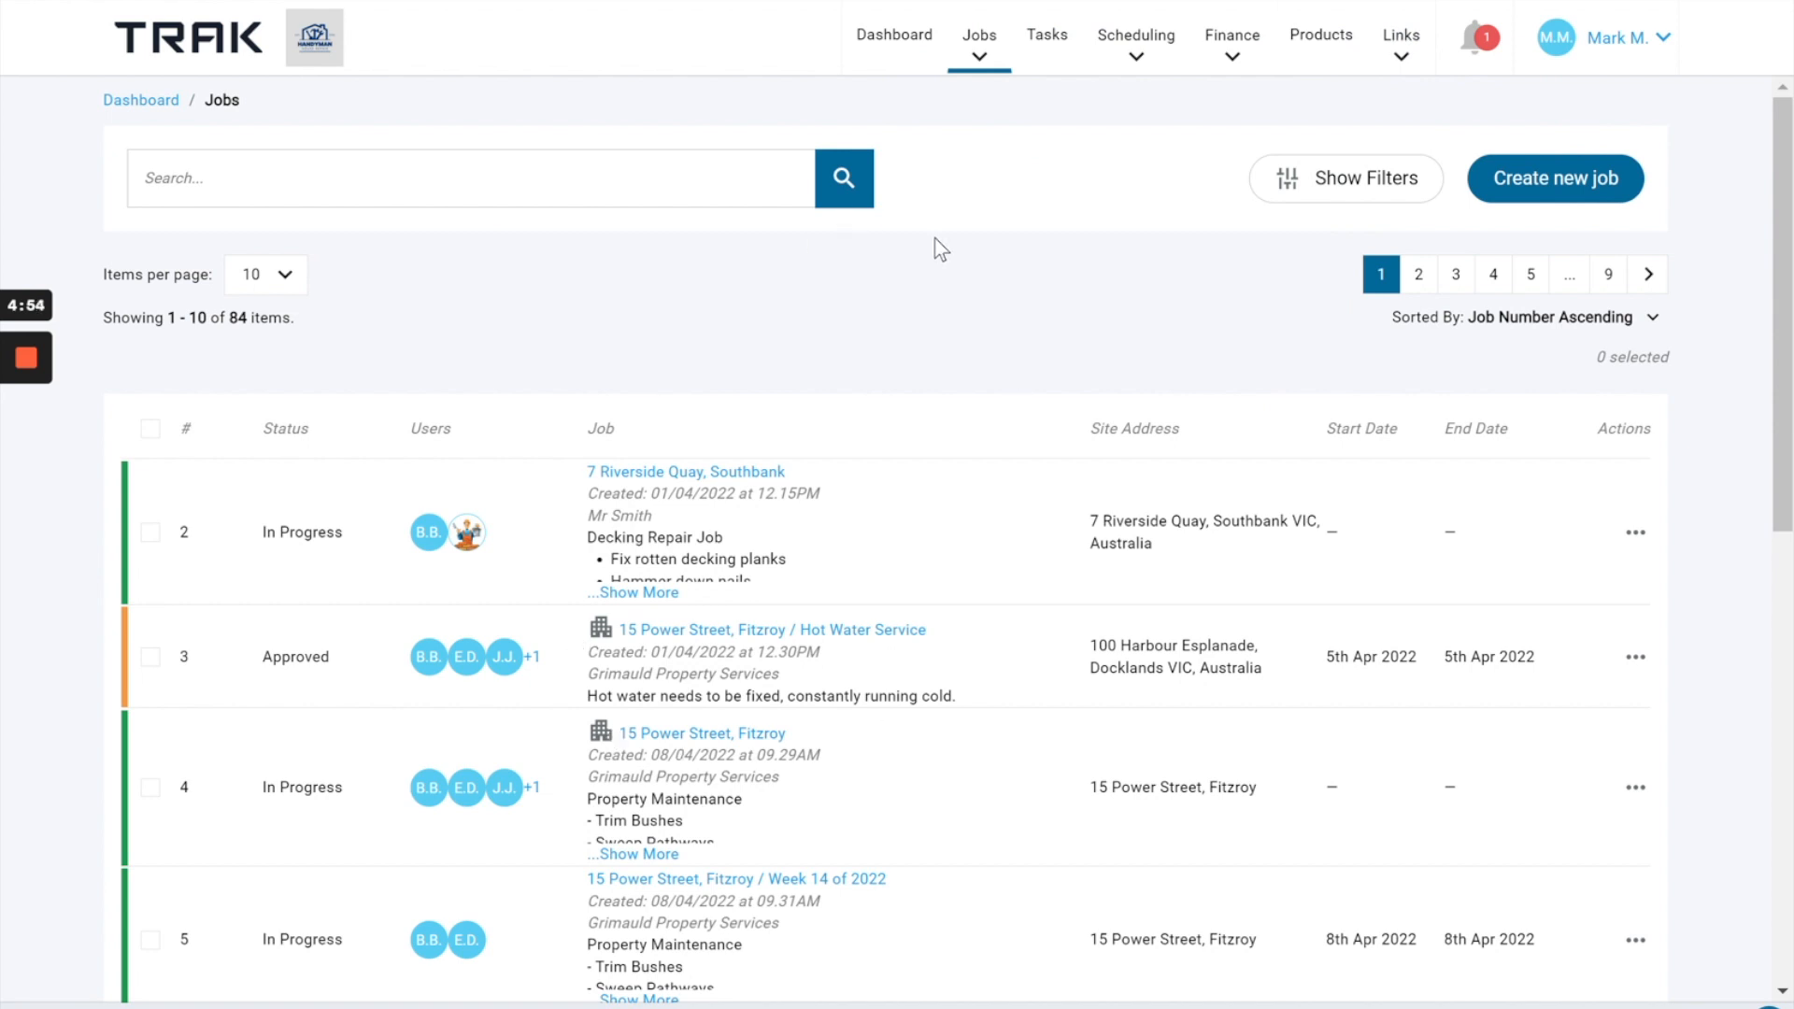
Show the filter options of the unfiltered Jobs list, look them over and hide them again.
{"action": "right_click", "coordinate": [1375, 176]}
{"action": "left_click", "coordinate": [1375, 176]}
{"action": "left_click", "coordinate": [1375, 177]}
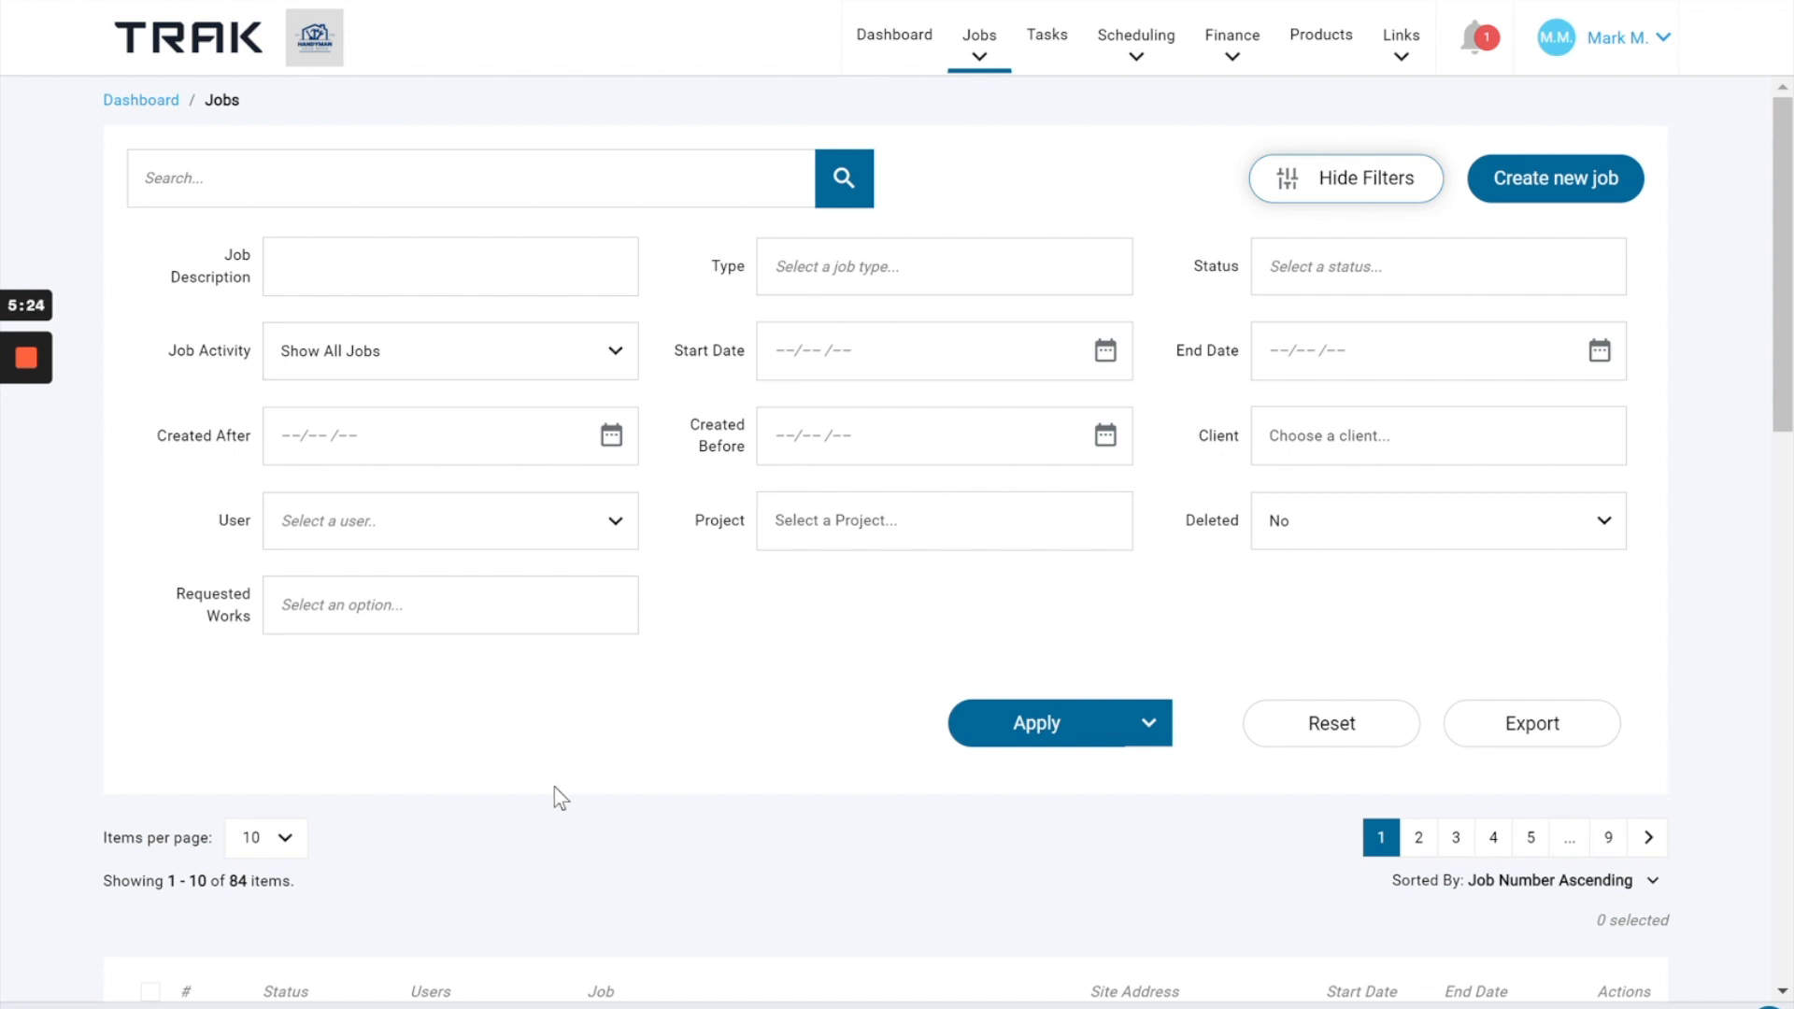
{"action": "left_click", "coordinate": [1346, 186]}
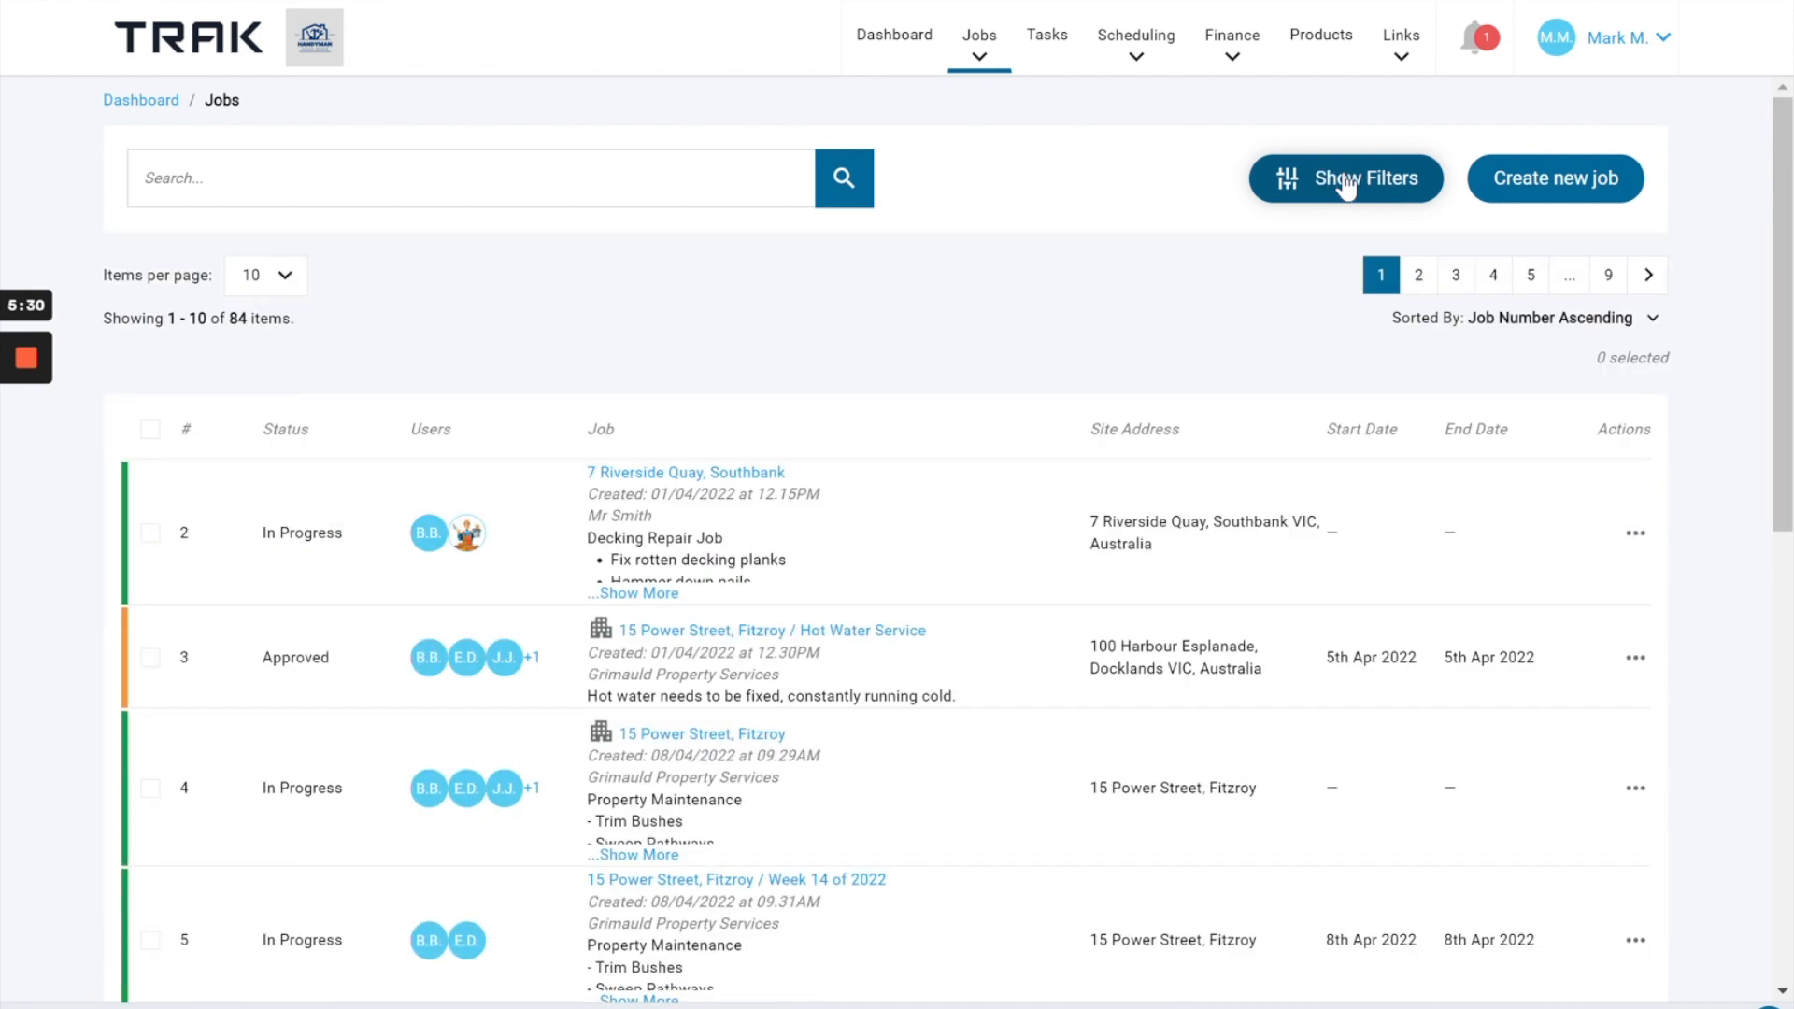